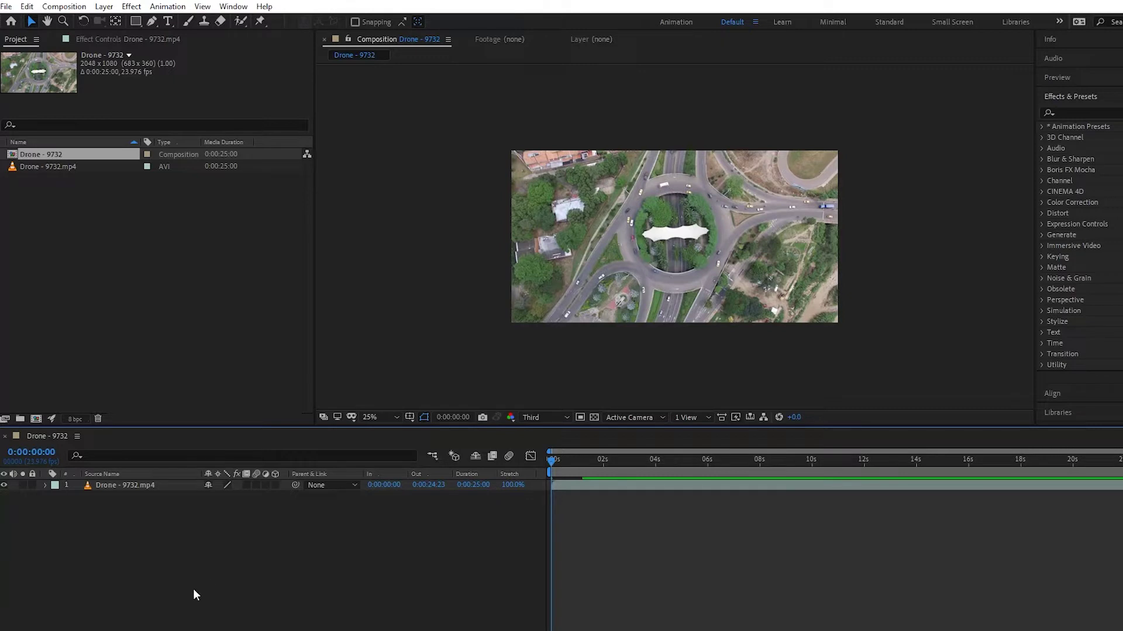
- Select the drone footage layer, preview it, and scrub through to about 12 seconds
left_click(147, 485)
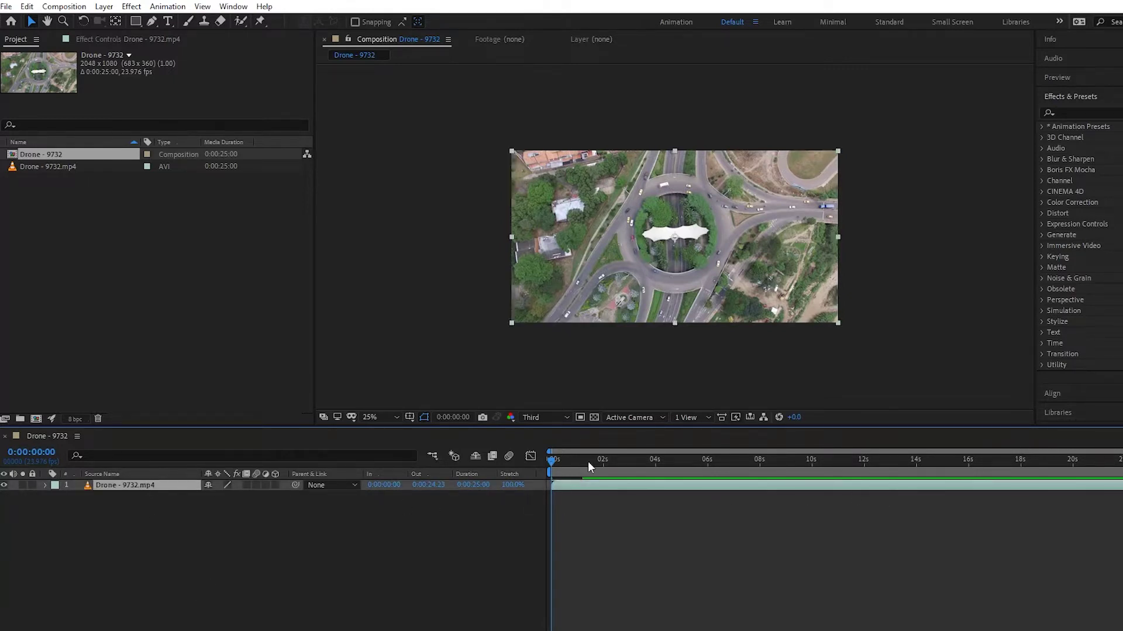
key("space")
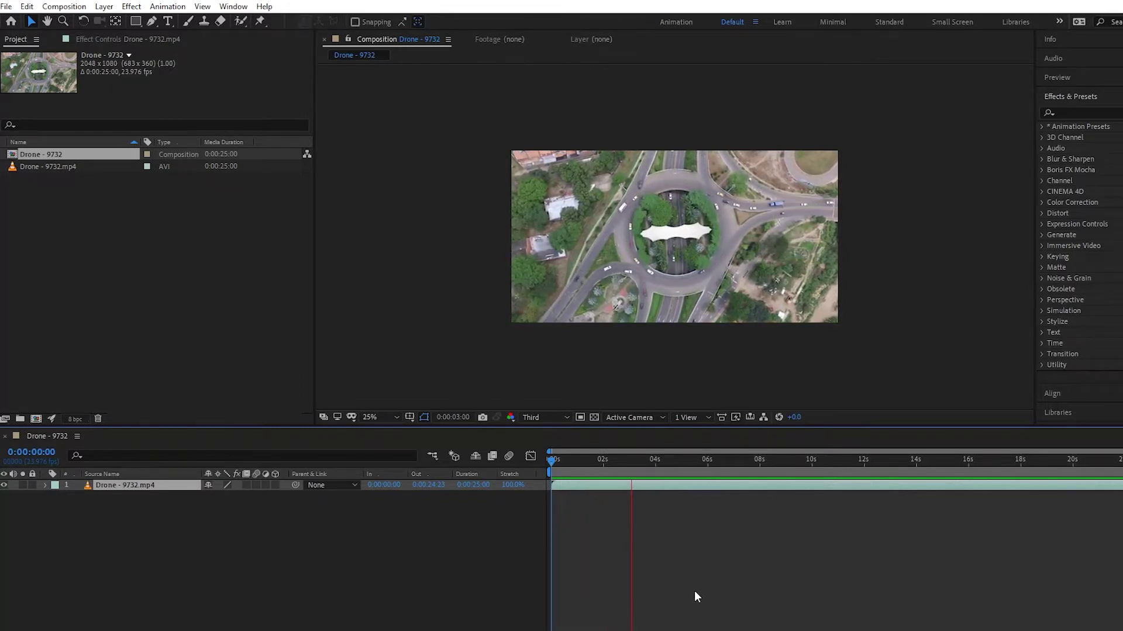
key("space")
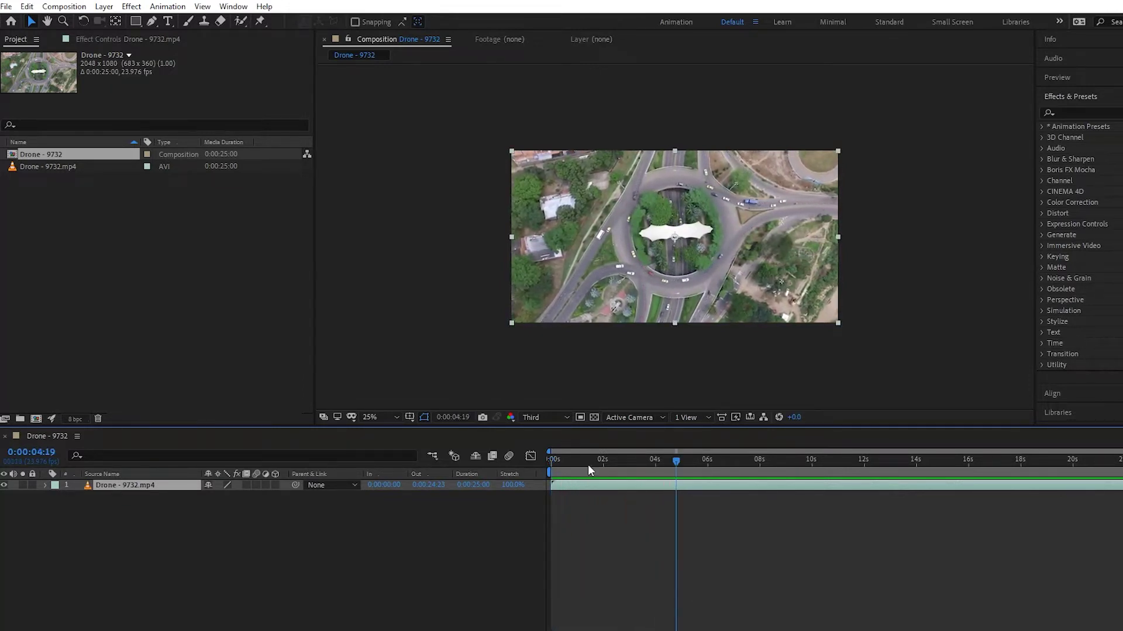
left_click_drag(597, 463, 706, 491)
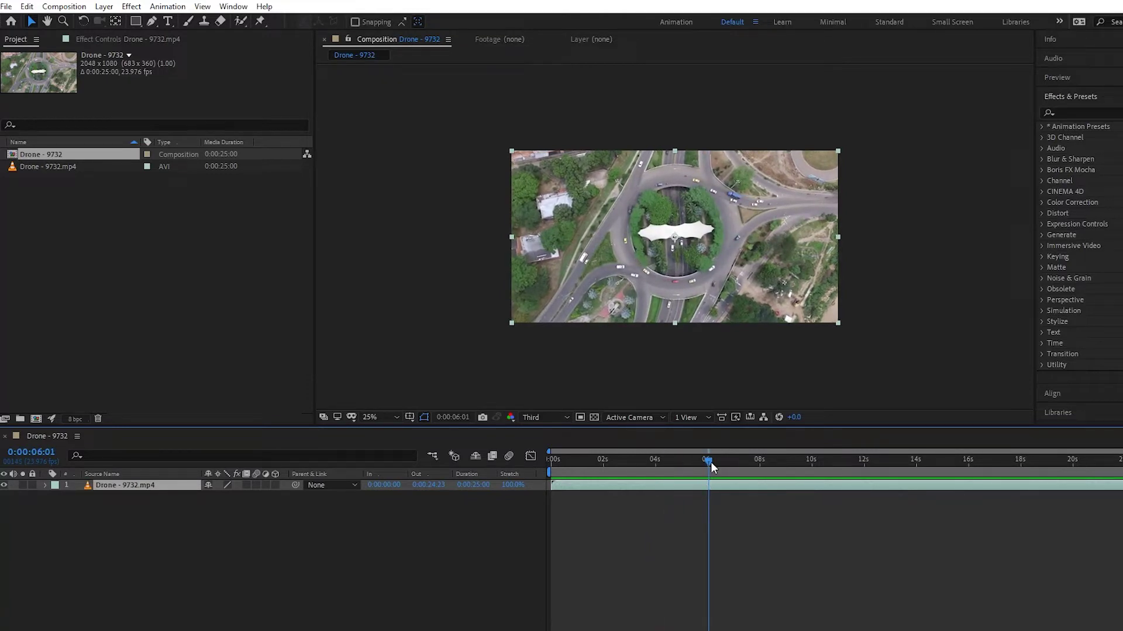
left_click_drag(710, 462, 866, 490)
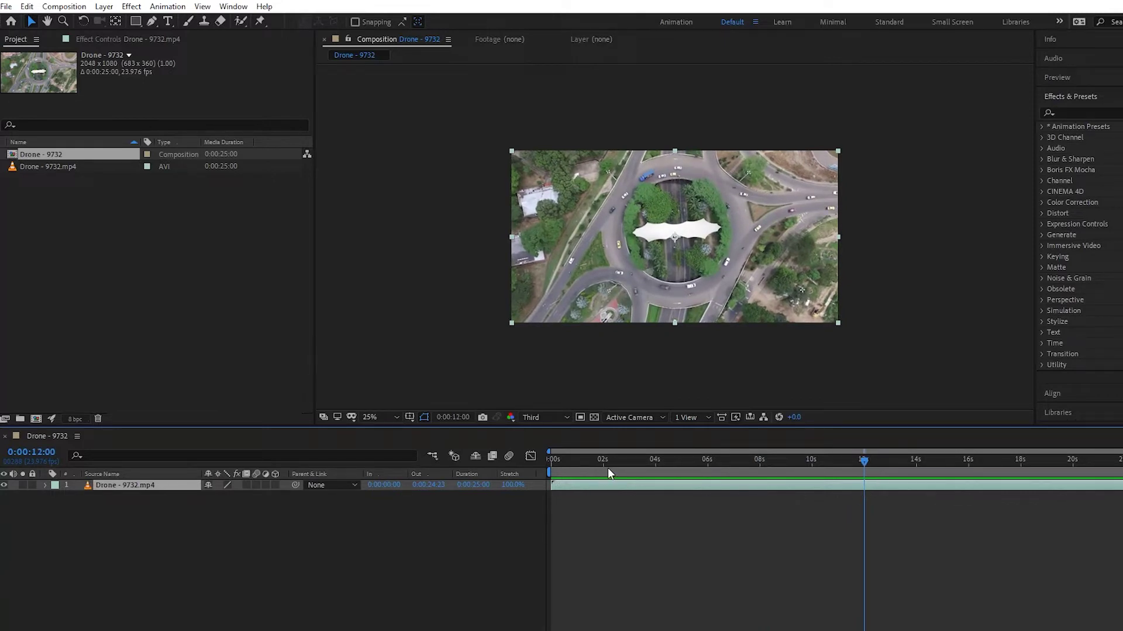
- Set the work area to run from 0:00:02:00 (B) to 0:00:06:01 (N)
left_click_drag(608, 469, 603, 465)
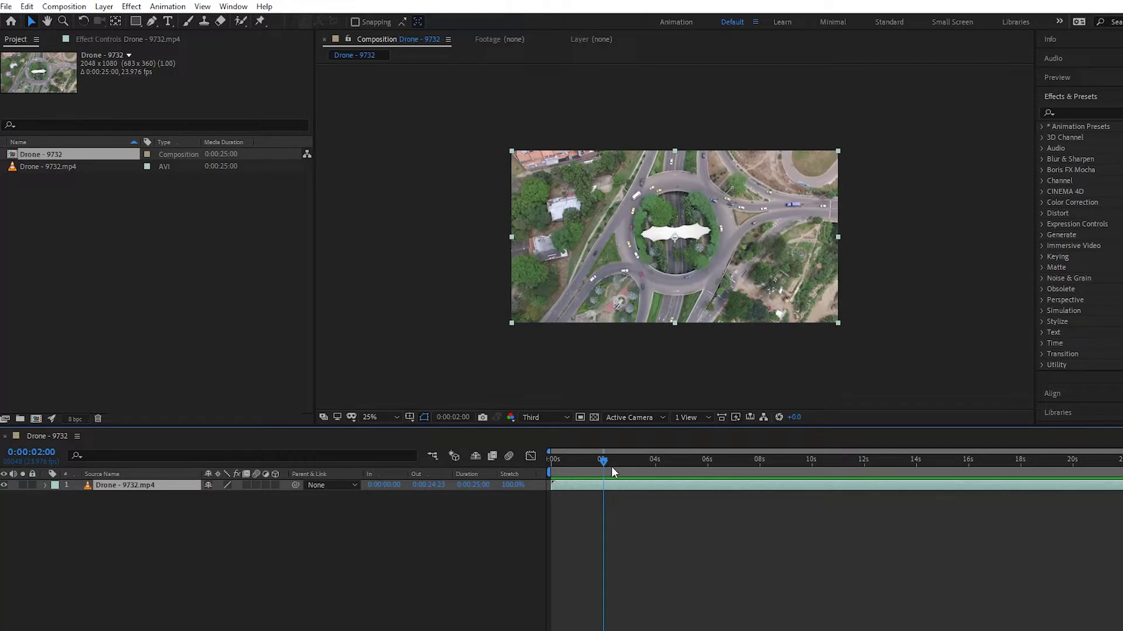
key("b")
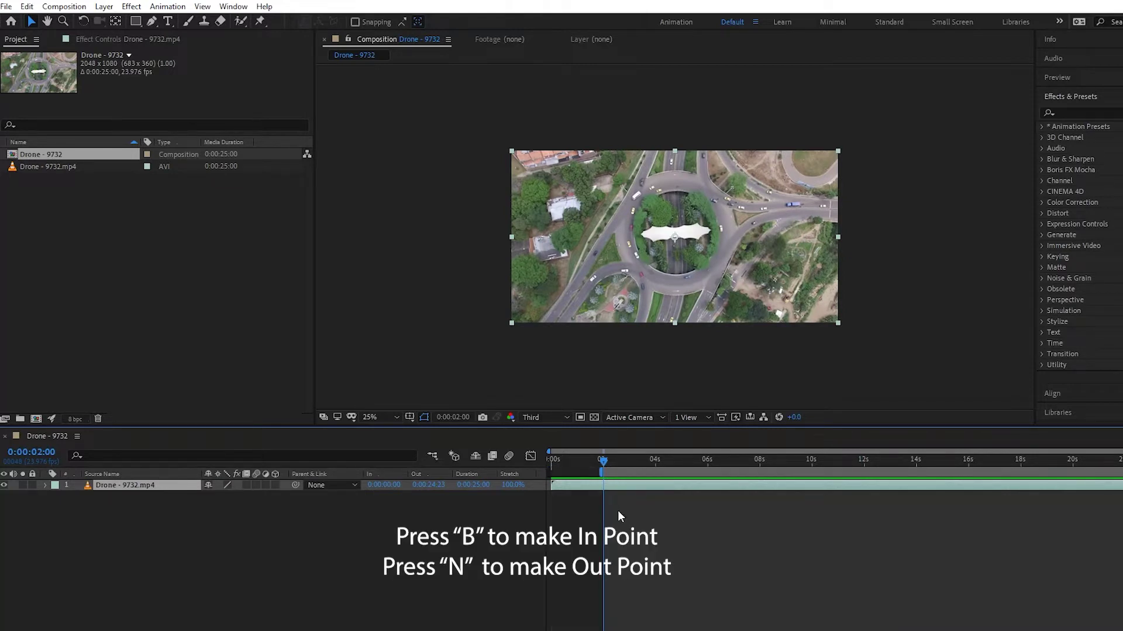
left_click_drag(605, 468, 709, 502)
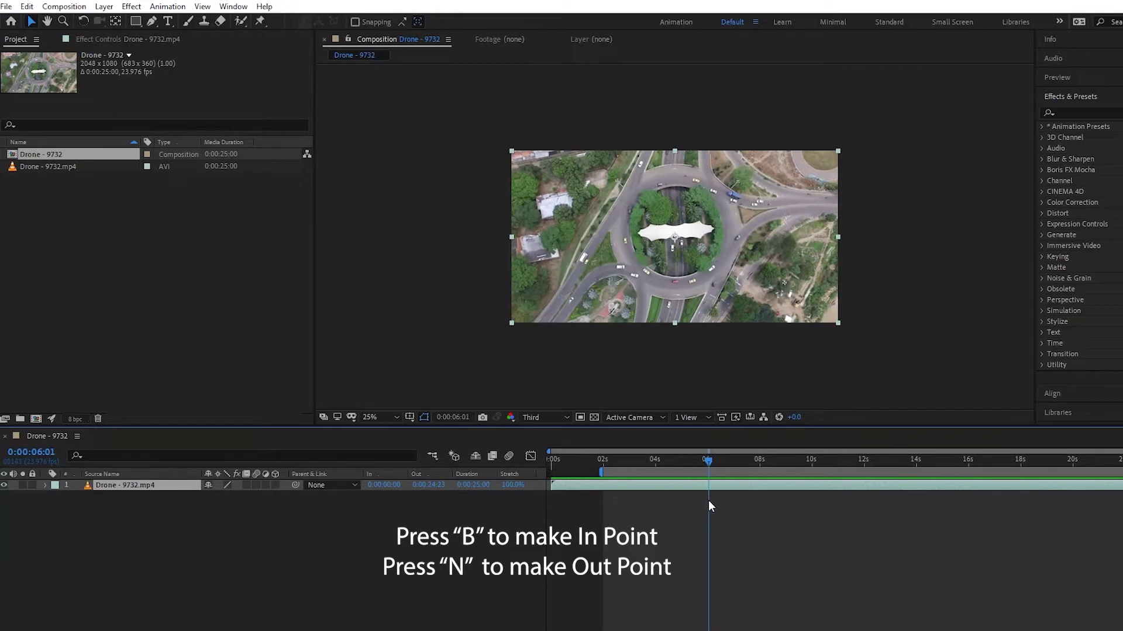
key("n")
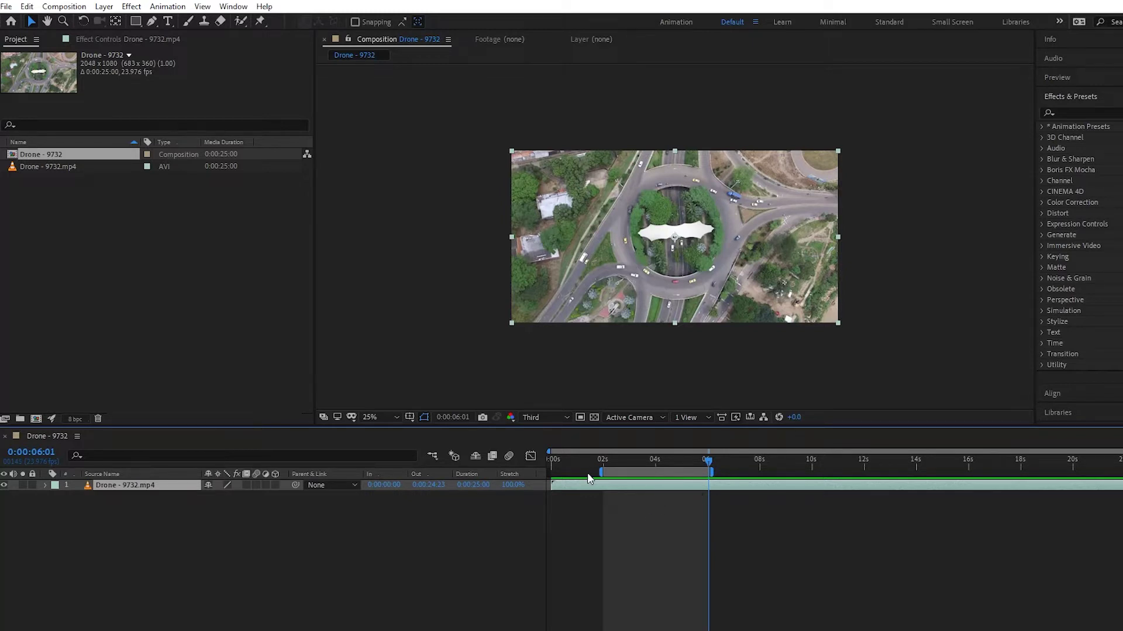
left_click_drag(565, 461, 575, 483)
left_click(759, 463)
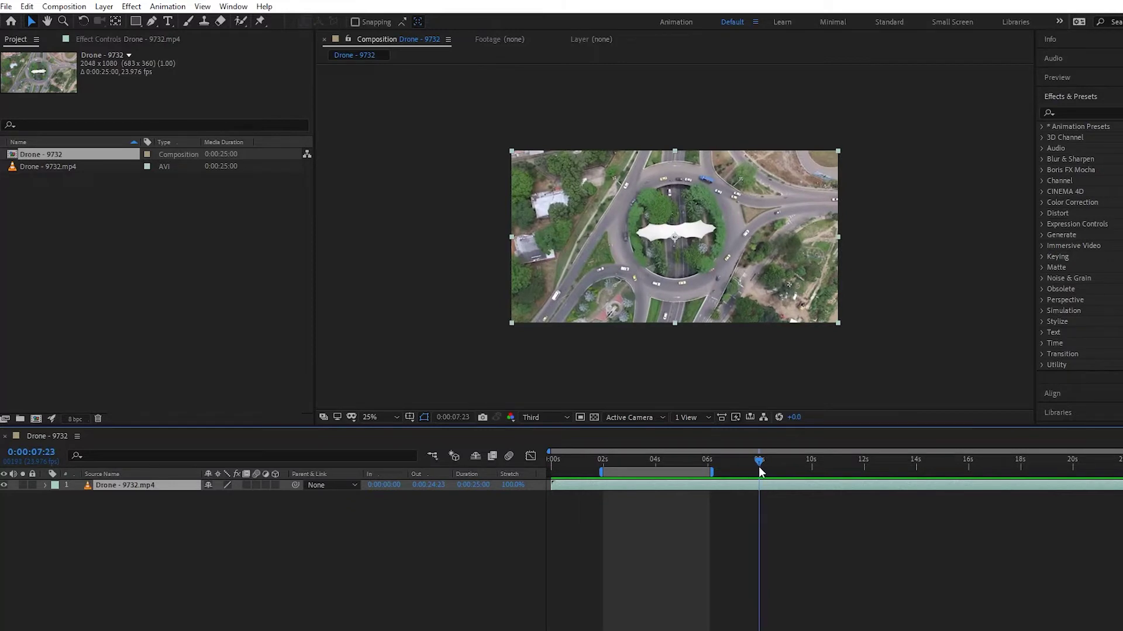
- Create a protected region from the 2–6 second work area using the work area bar's options
left_click(643, 460)
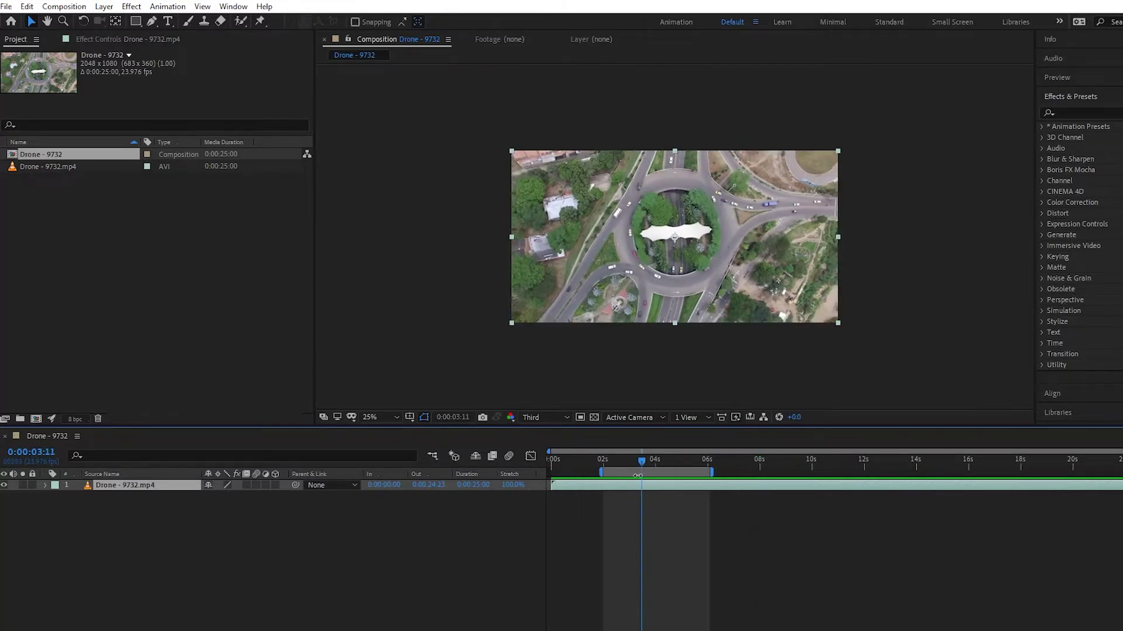
left_click(64, 6)
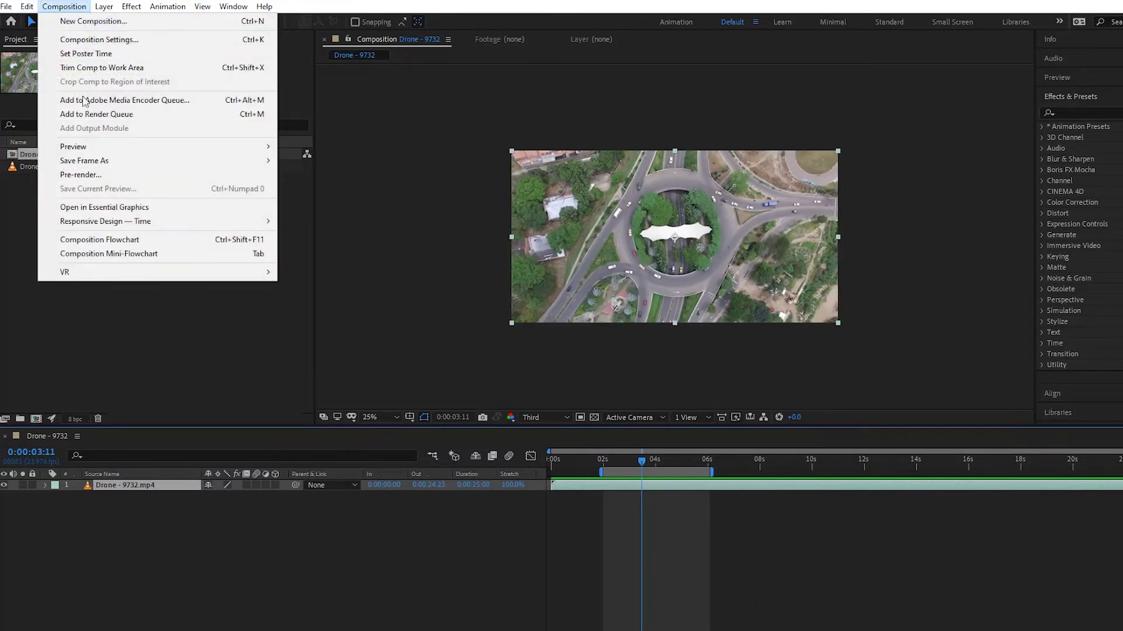
mouse_move(165, 223)
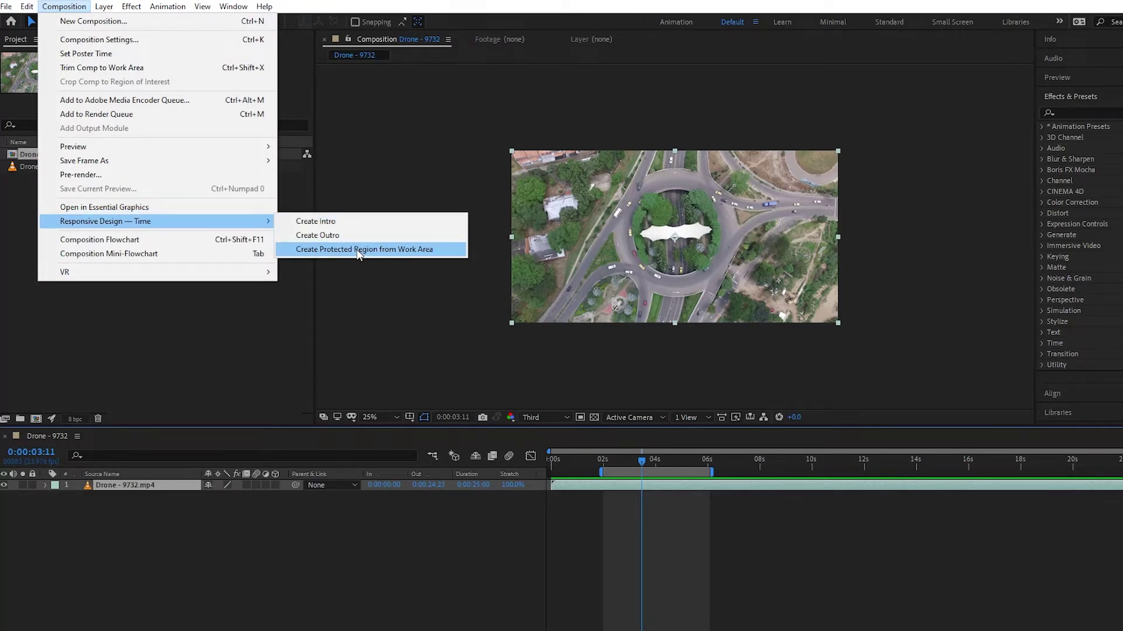
left_click(401, 545)
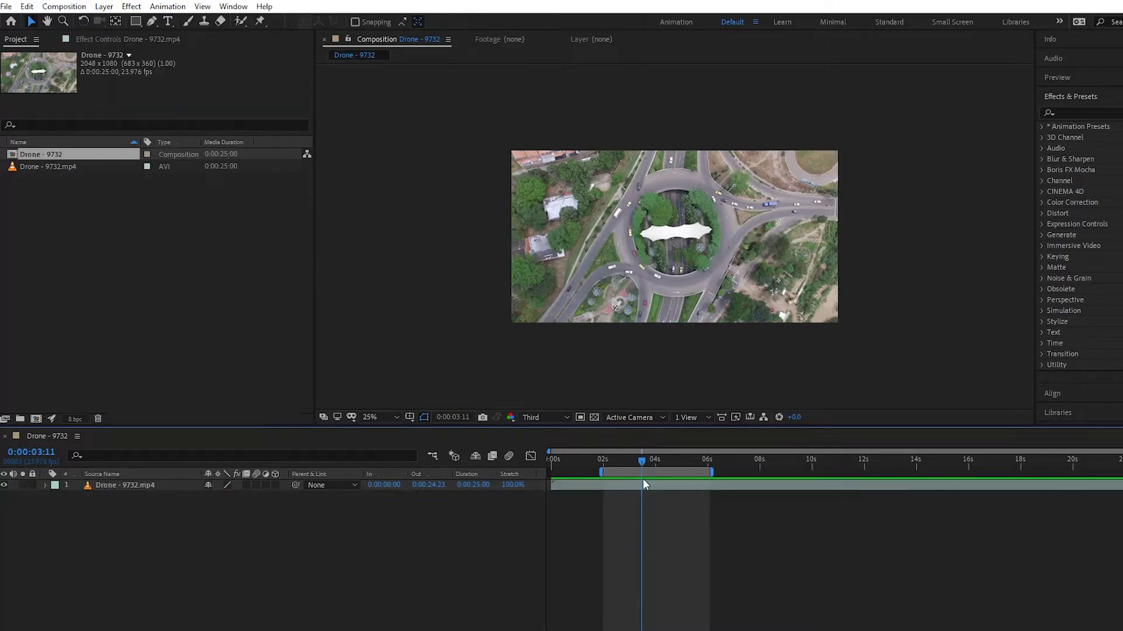
right_click(652, 471)
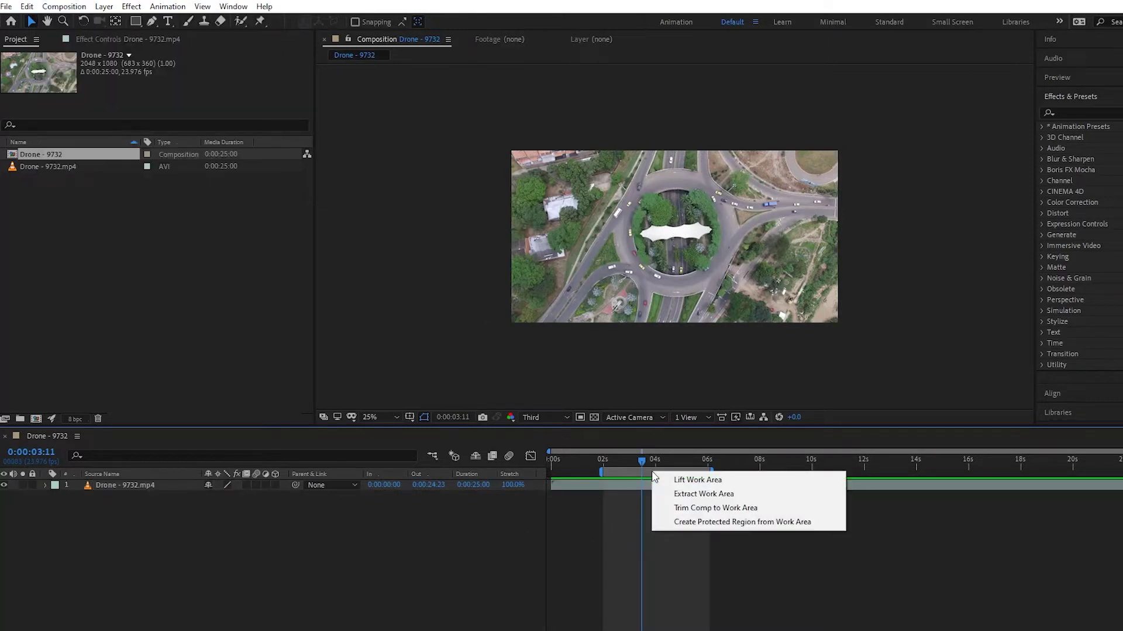
left_click(685, 523)
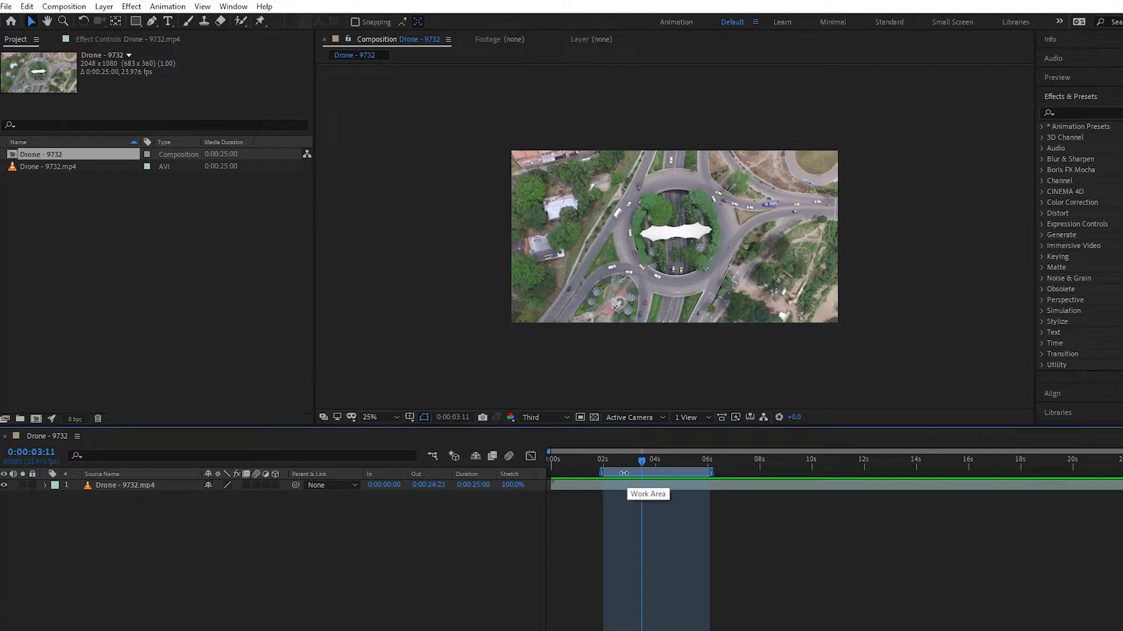
left_click_drag(623, 473, 601, 471)
double_click(602, 471)
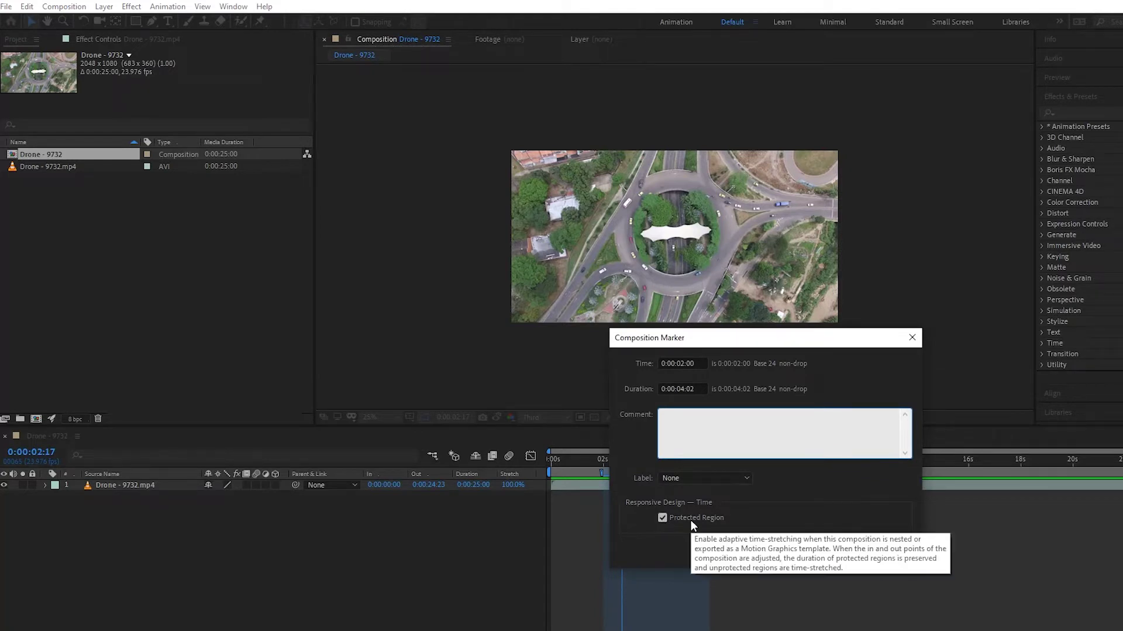
left_click_drag(771, 338, 988, 280)
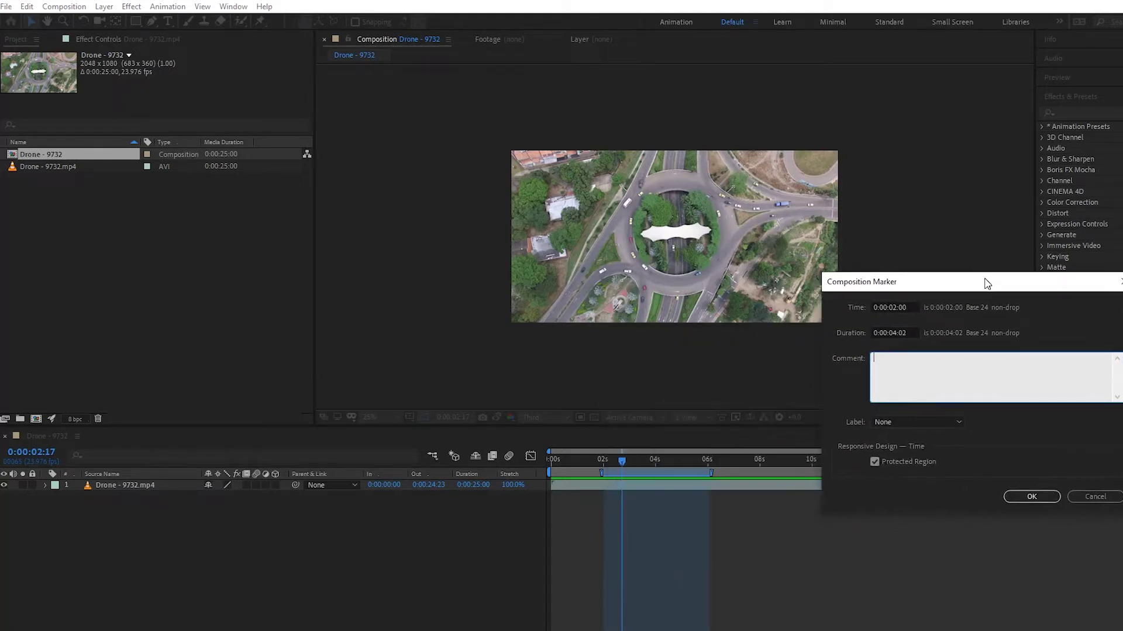
left_click(1052, 494)
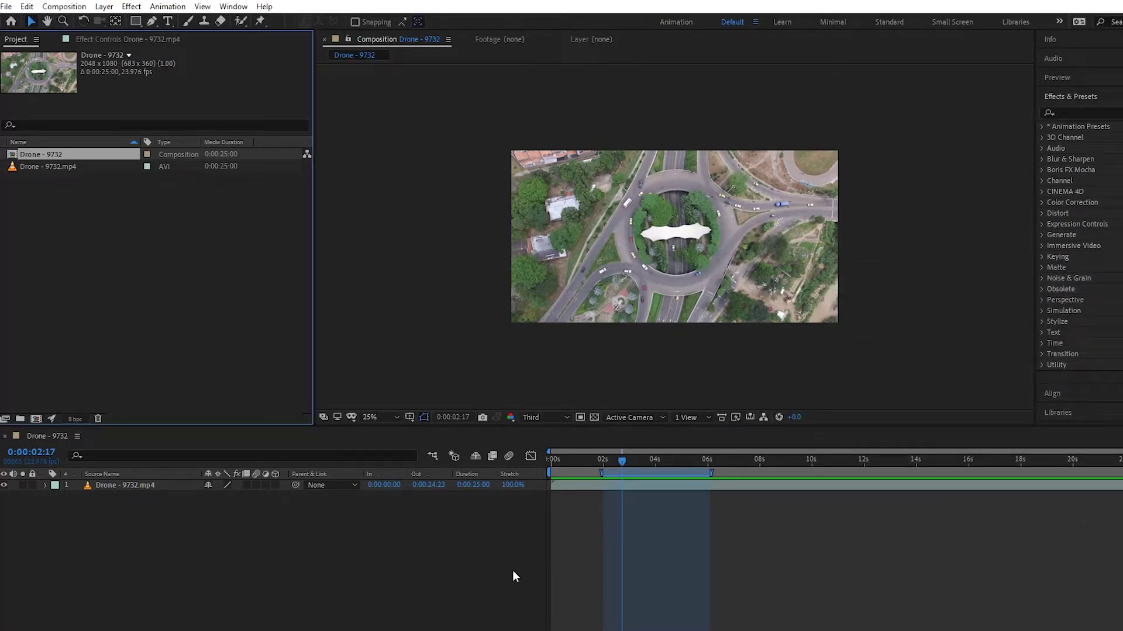
- Create a new composition named 'Protect Region'
left_click(36, 419)
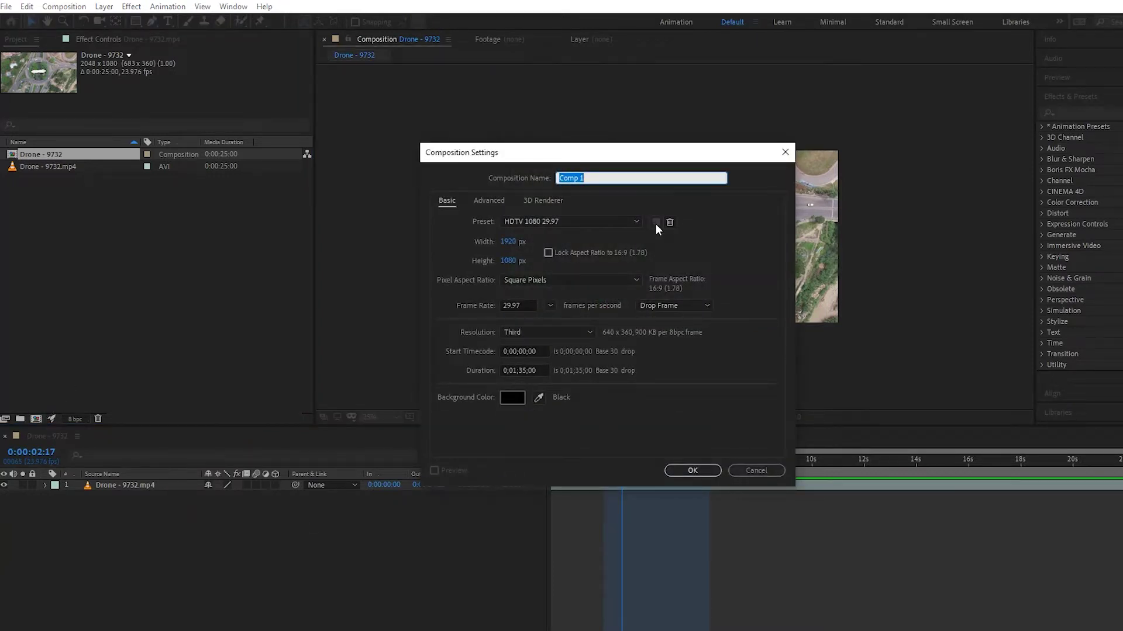
type("Protect Region")
key("Return")
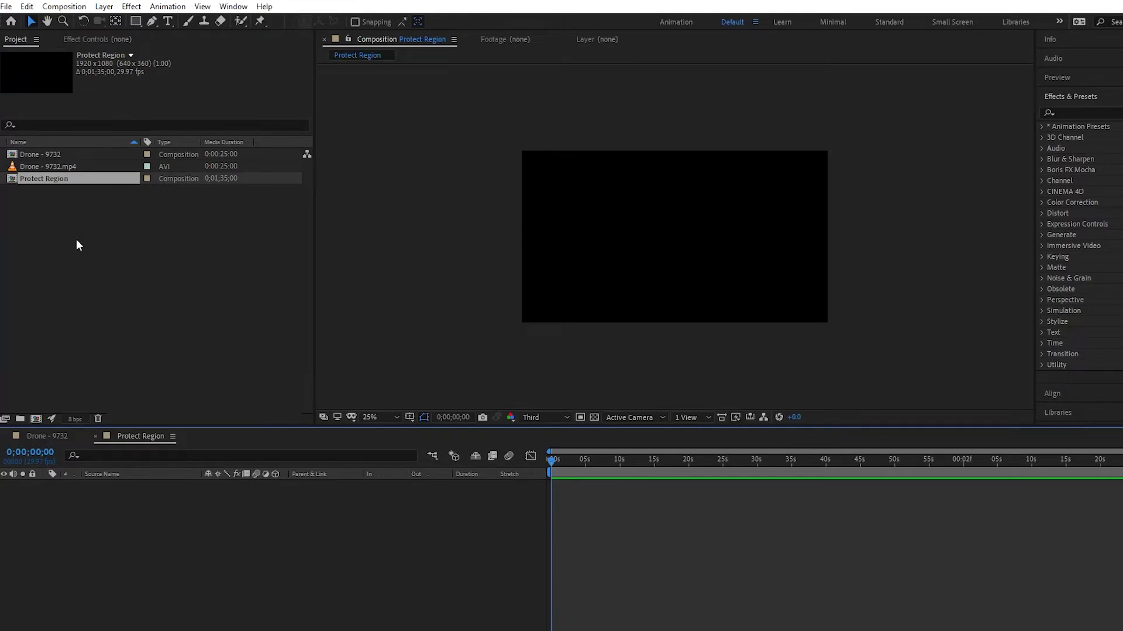
- Nest the Drone - 9732 comp into the new comp's timeline and zoom in on it
left_click(34, 153)
left_click_drag(33, 153, 509, 517)
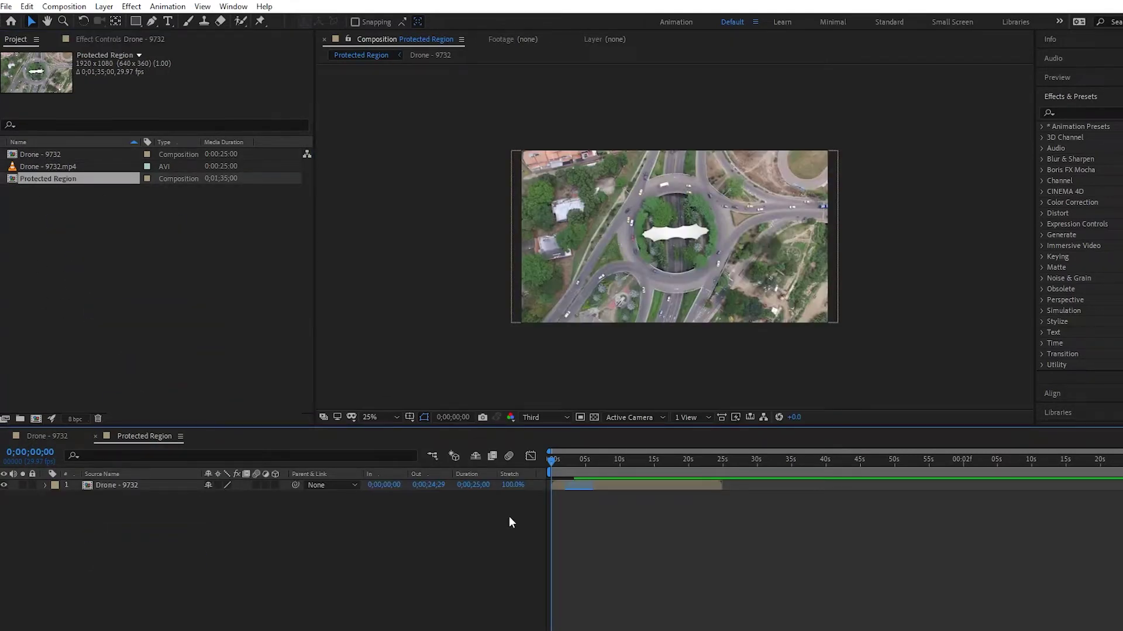
left_click_drag(555, 460, 586, 480)
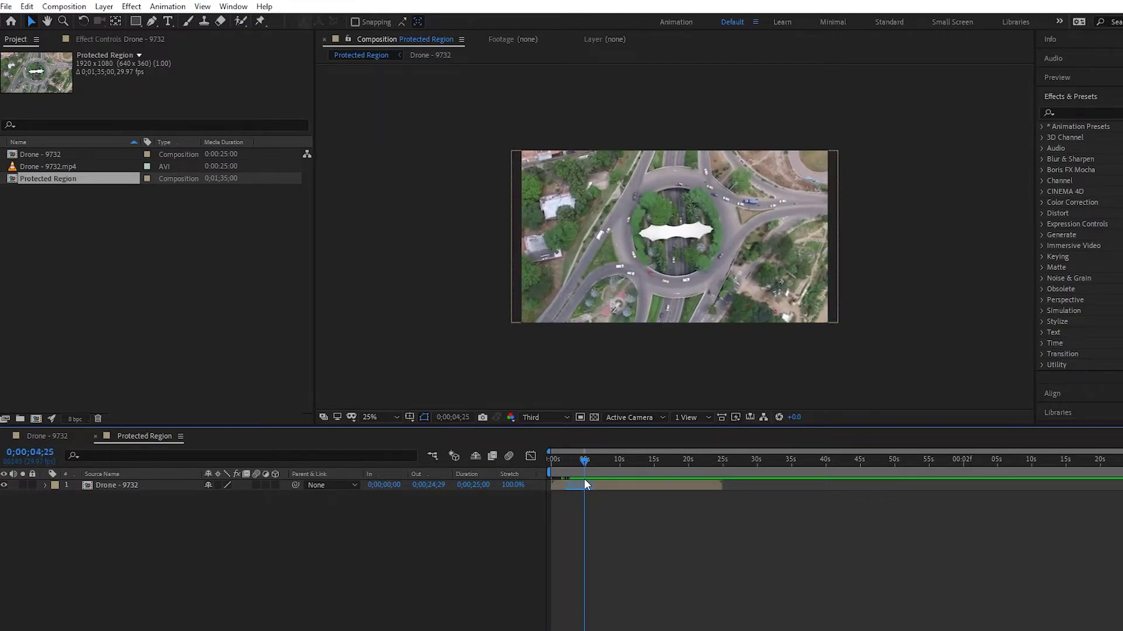
key("equal")
key("equal")
key("equal")
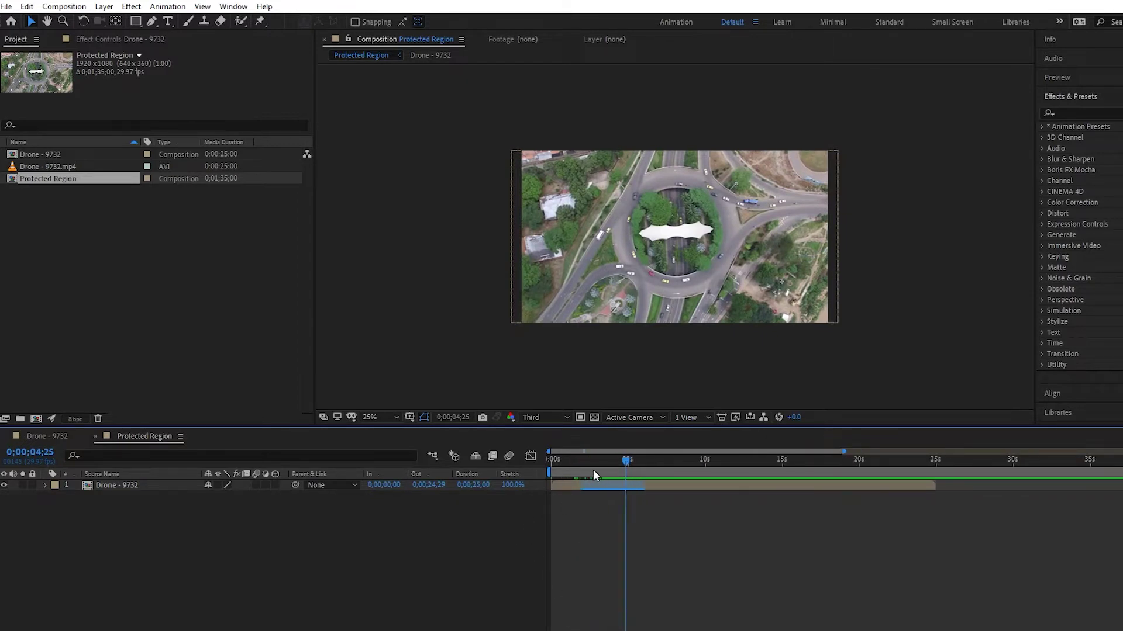
left_click_drag(601, 459, 610, 458)
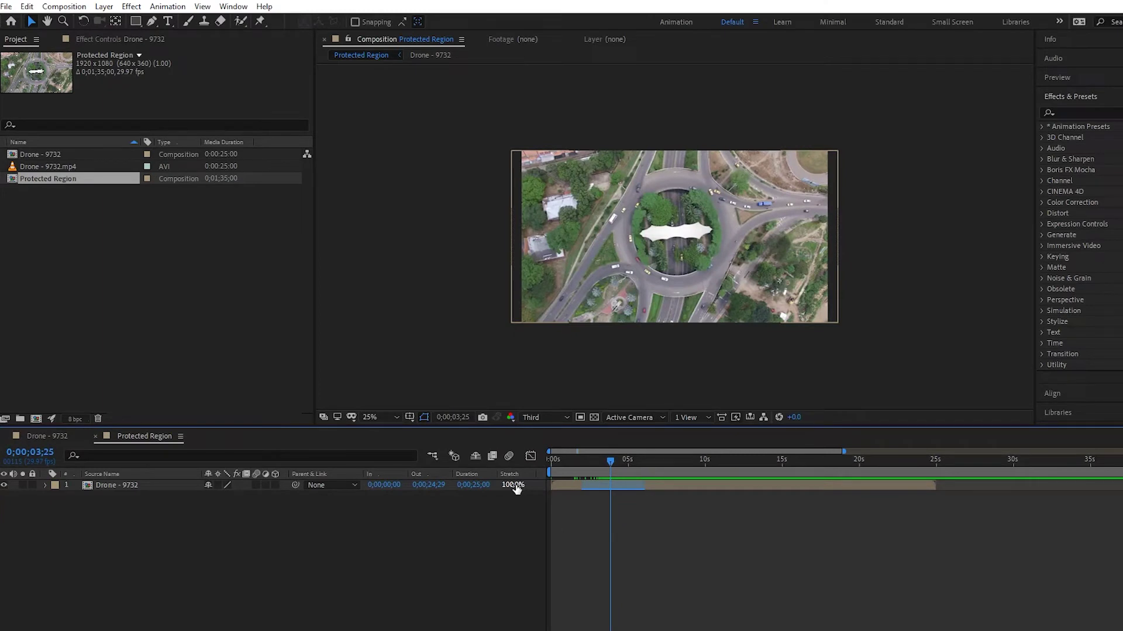
left_click_drag(516, 489, 594, 503)
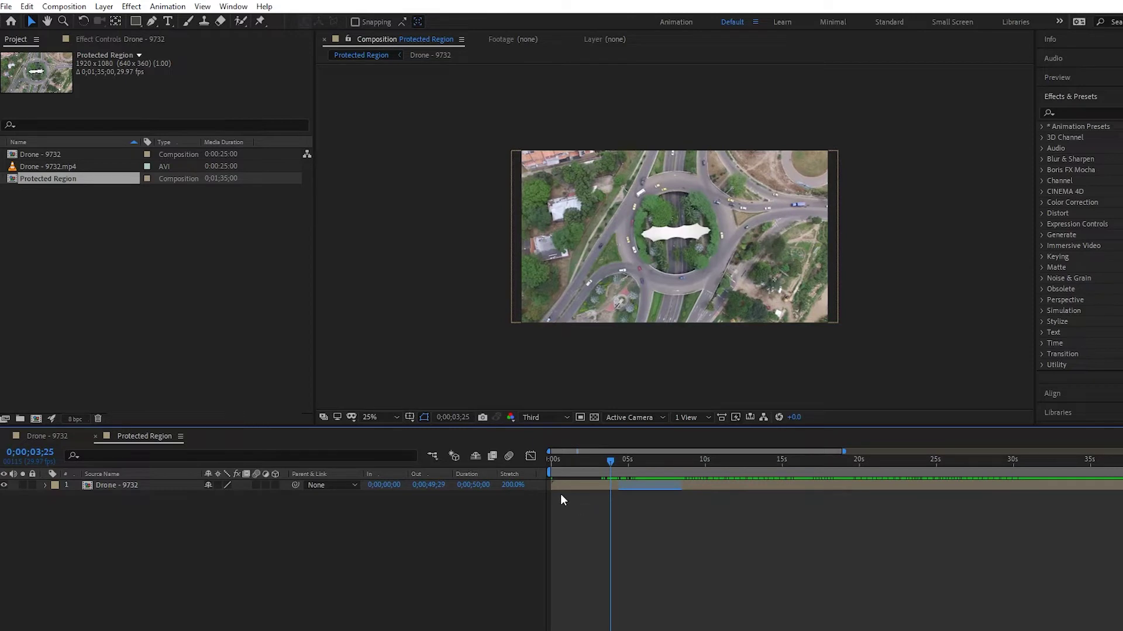
- Preview the 200%-stretched drone layer, then return to the Drone - 9732 comp
key("space")
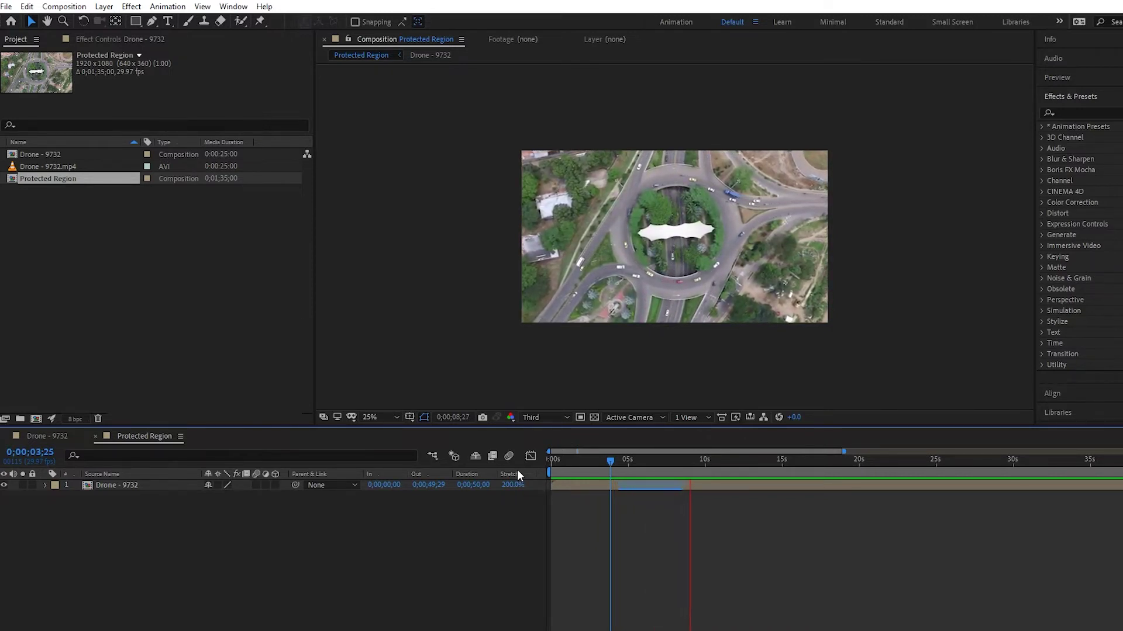
key("space")
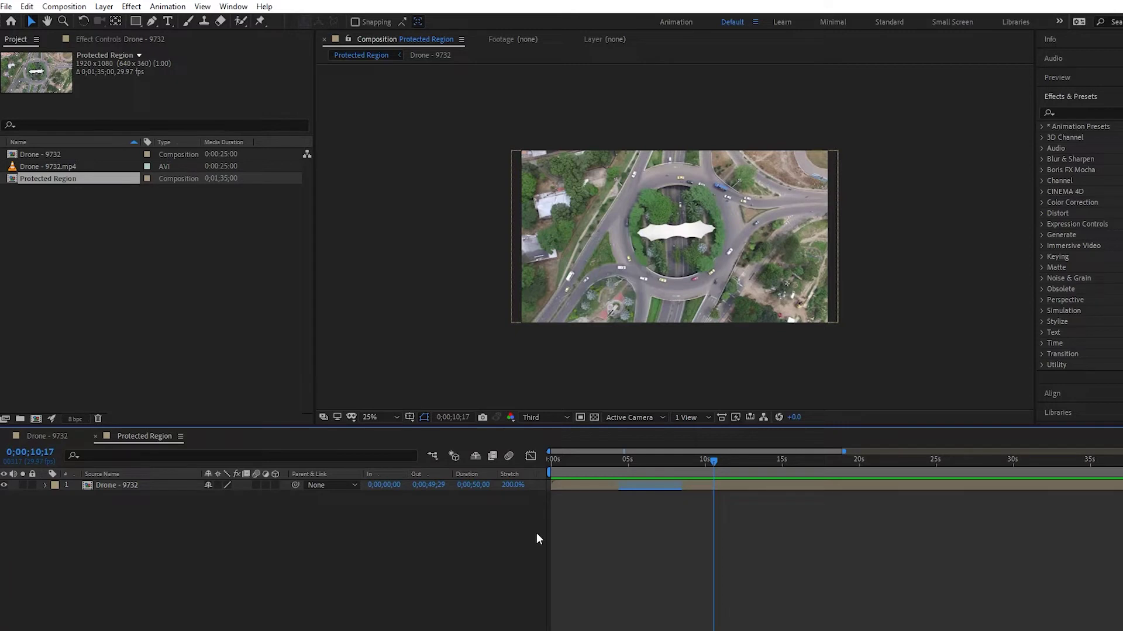
left_click(54, 436)
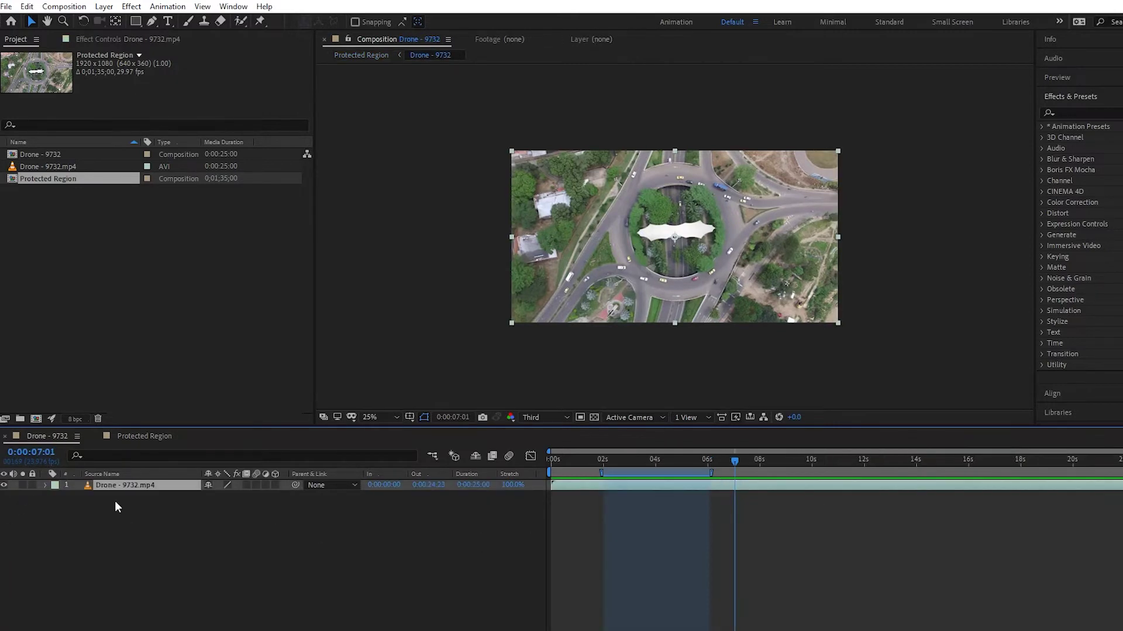
- Pre-compose the Drone - 9732.mp4 footage layer into a nested comp
left_click(125, 518)
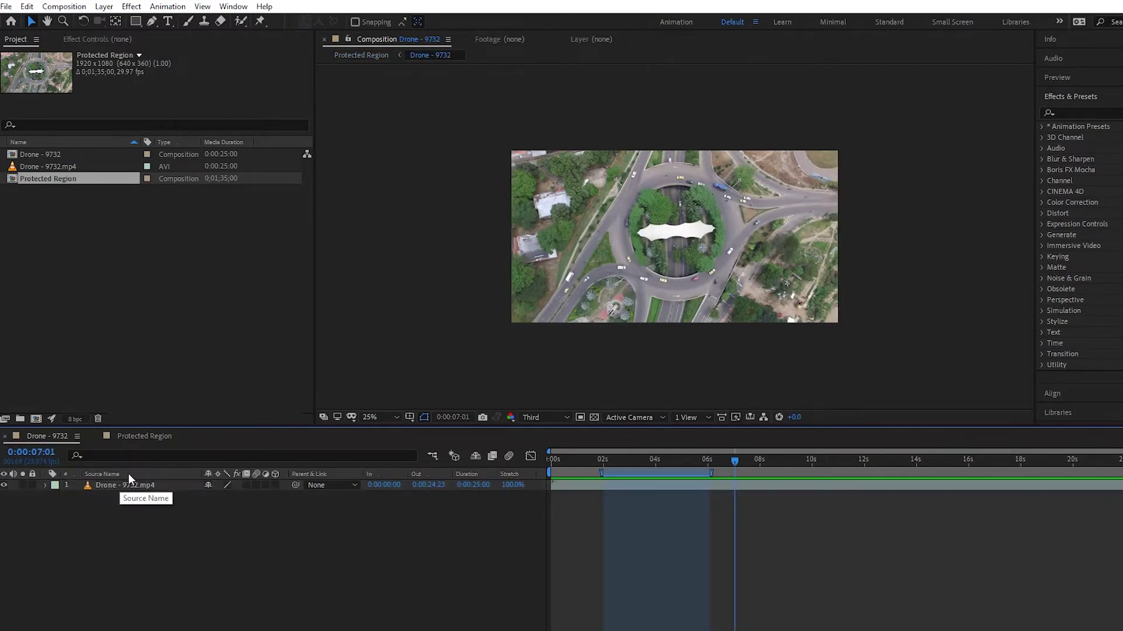
left_click(144, 438)
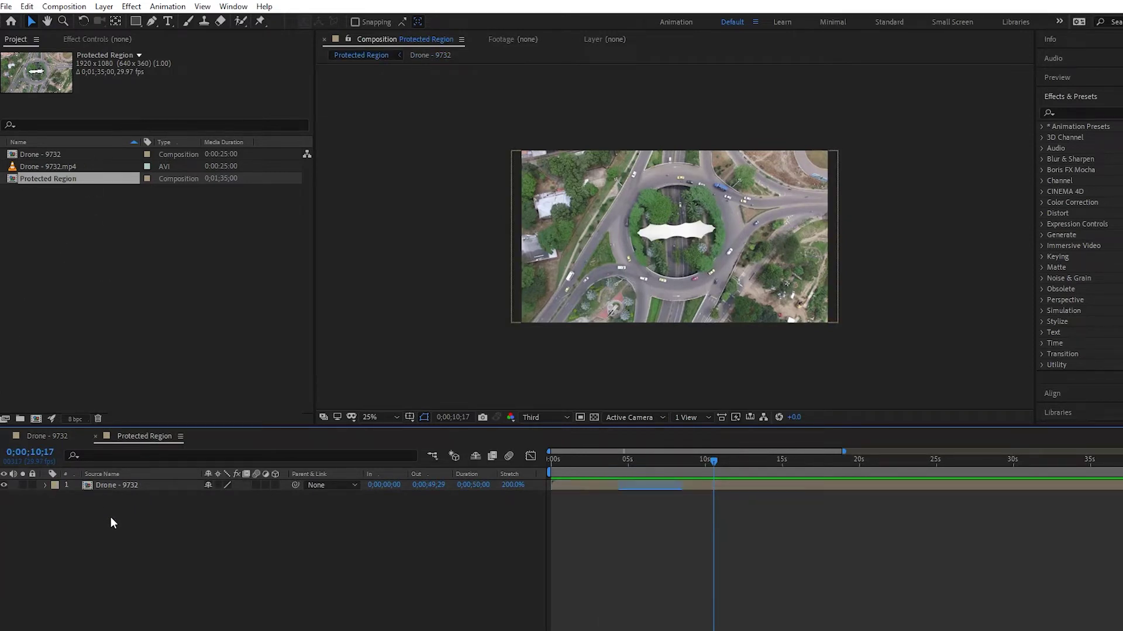
left_click(58, 438)
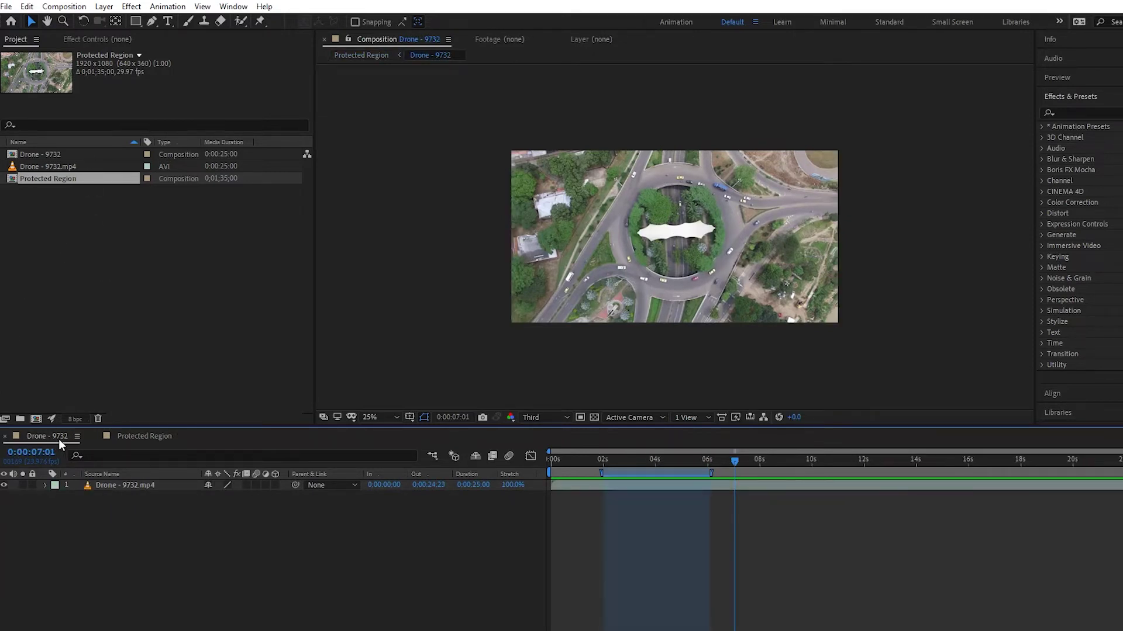
left_click(106, 486)
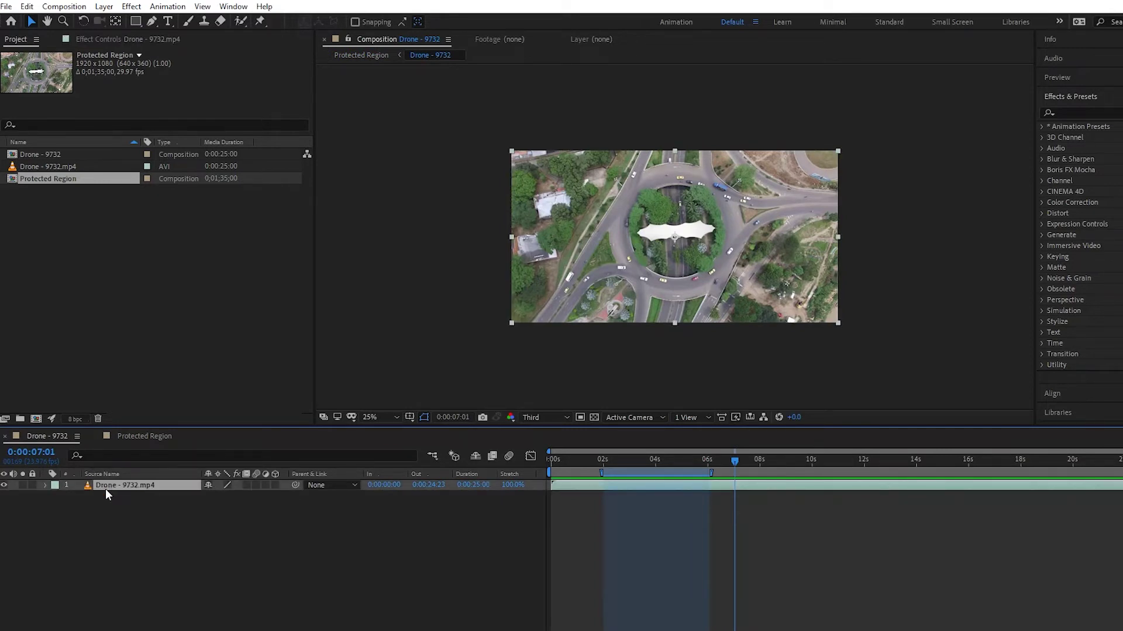
right_click(106, 490)
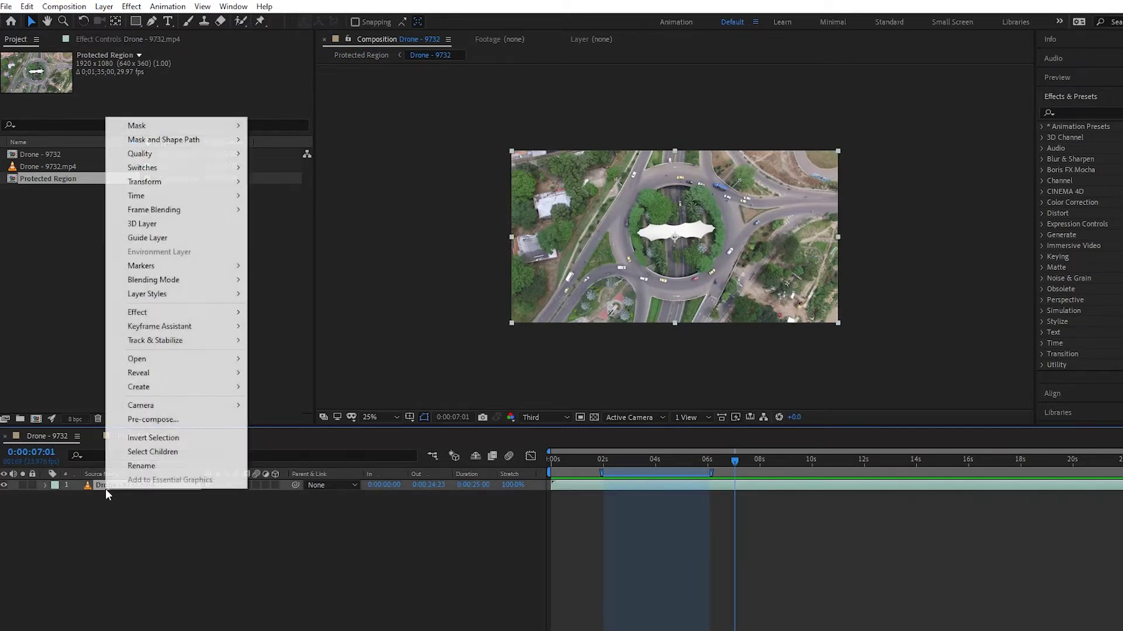
left_click(151, 419)
left_click(639, 406)
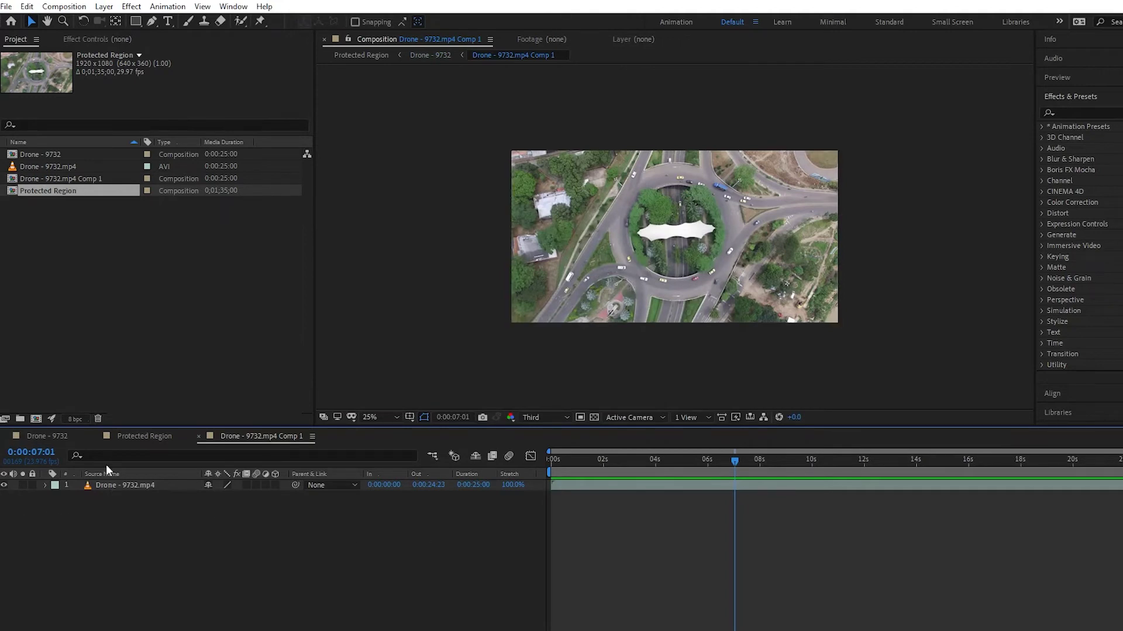
- Time-stretch the nested comp layer to 233%, then undo it back to 100%
left_click(51, 438)
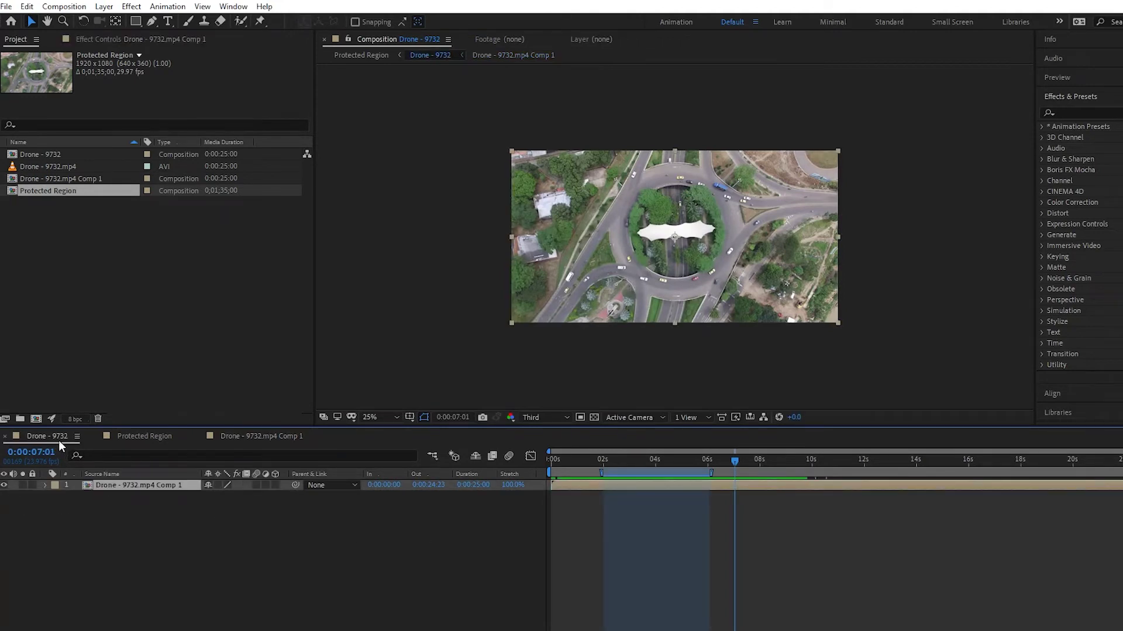
left_click(633, 459)
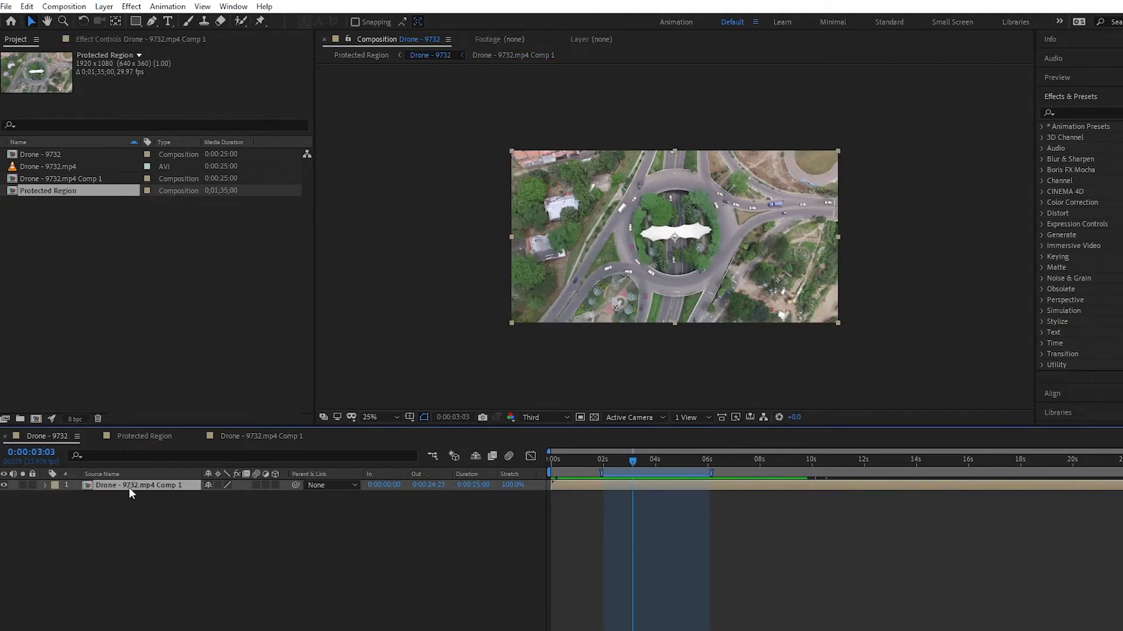
left_click_drag(517, 493, 532, 469)
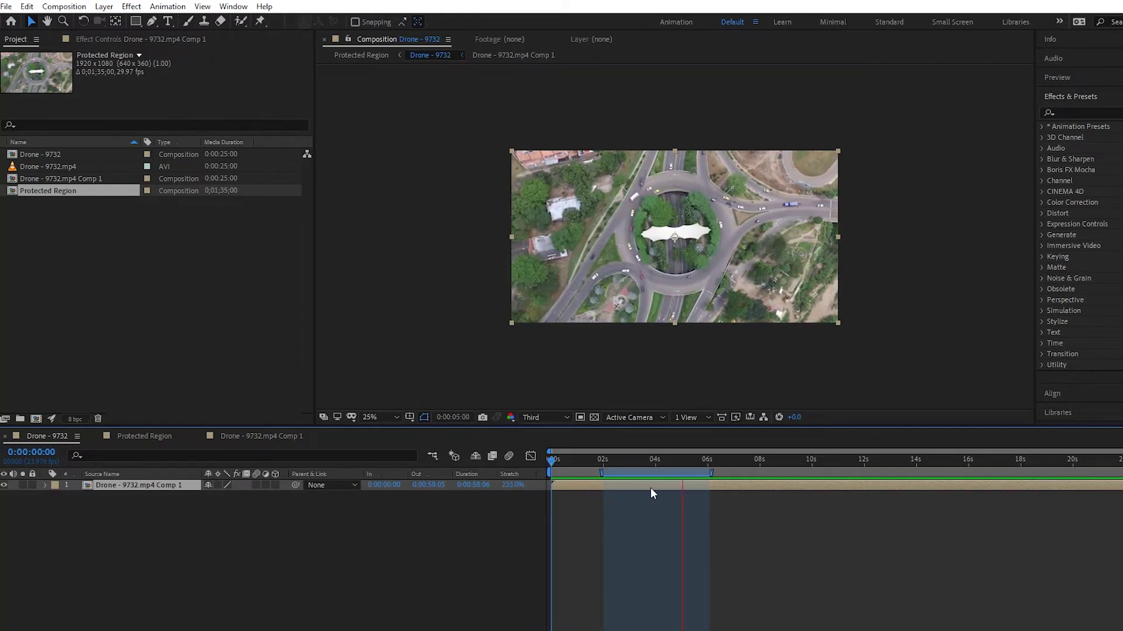
key("ctrl+z")
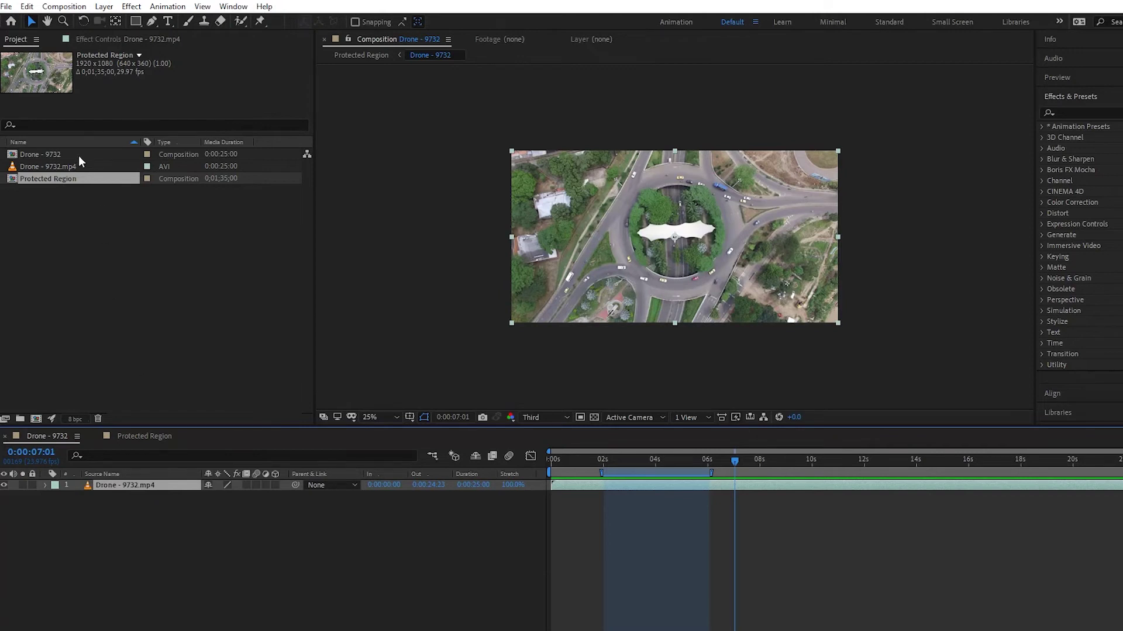
left_click(146, 437)
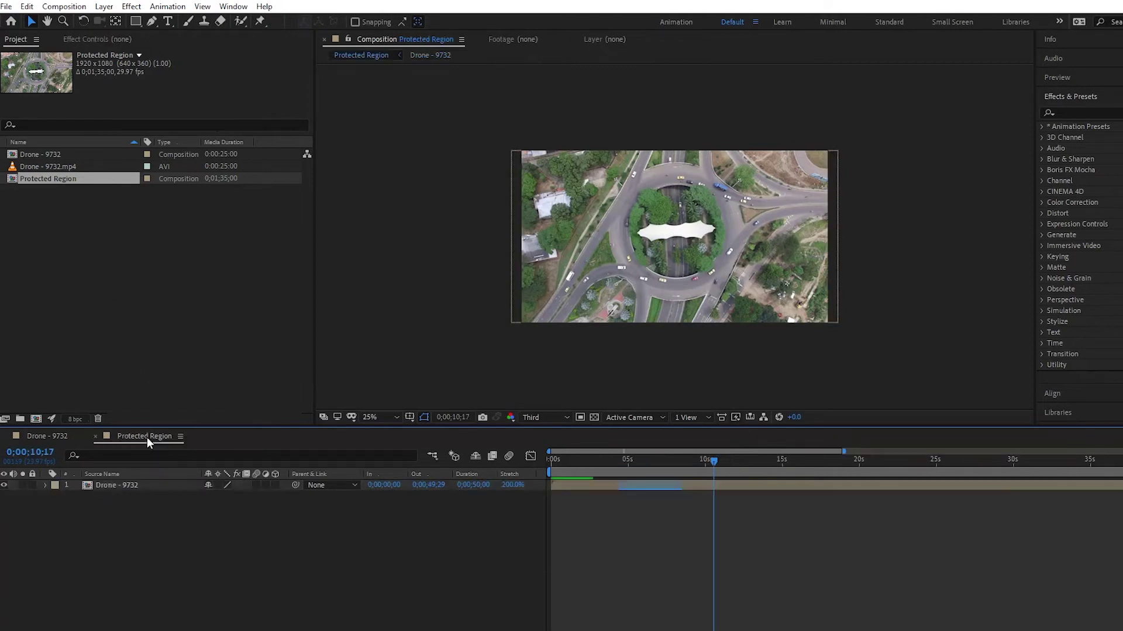
left_click(100, 487)
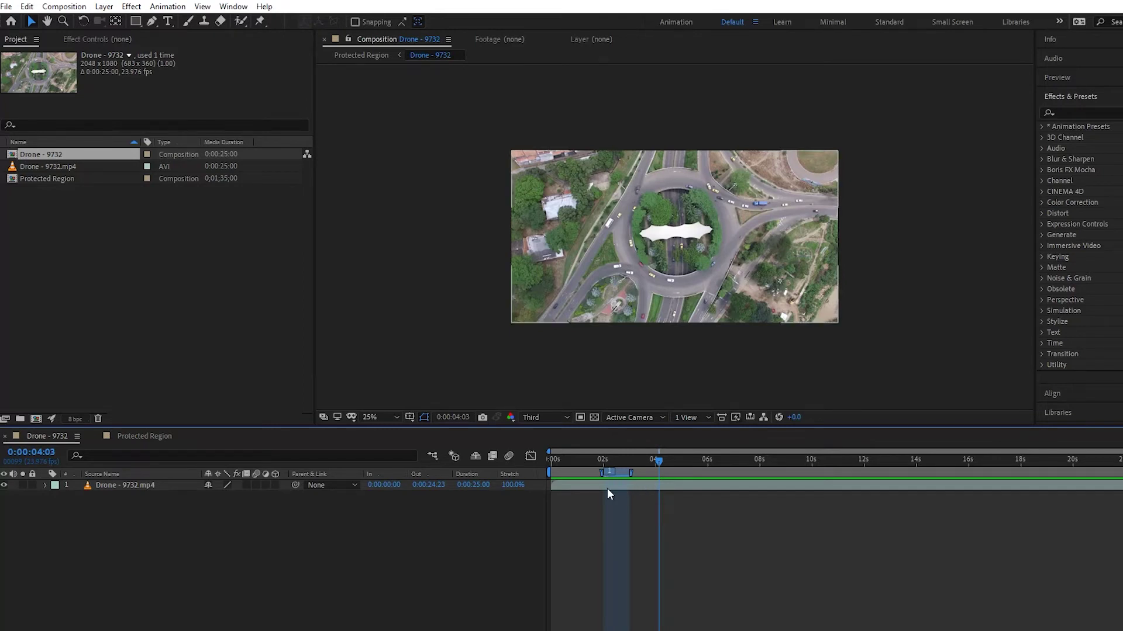
- Delete the protected-region marker and create an intro region at the comp start
right_click(603, 471)
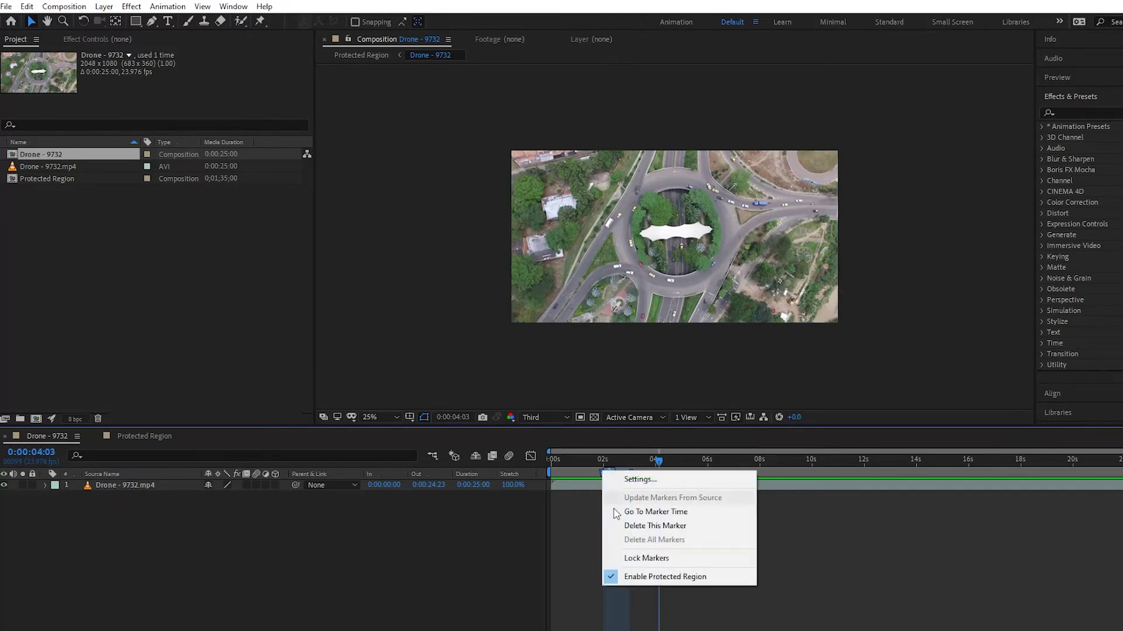
left_click(622, 525)
left_click(613, 462)
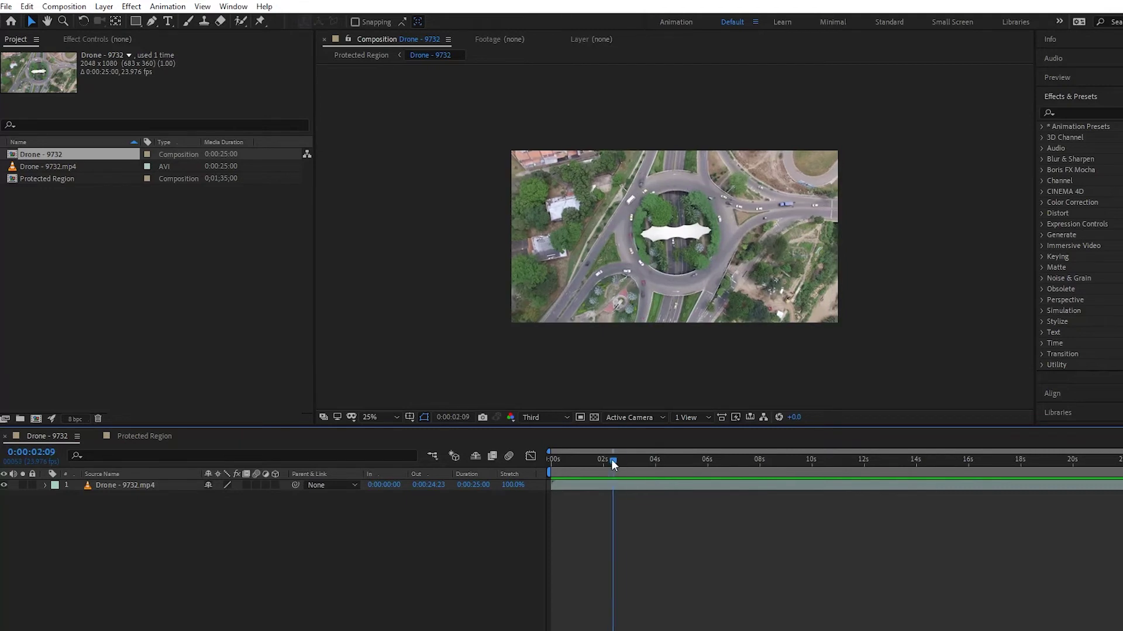
left_click_drag(613, 464, 608, 462)
left_click(54, 8)
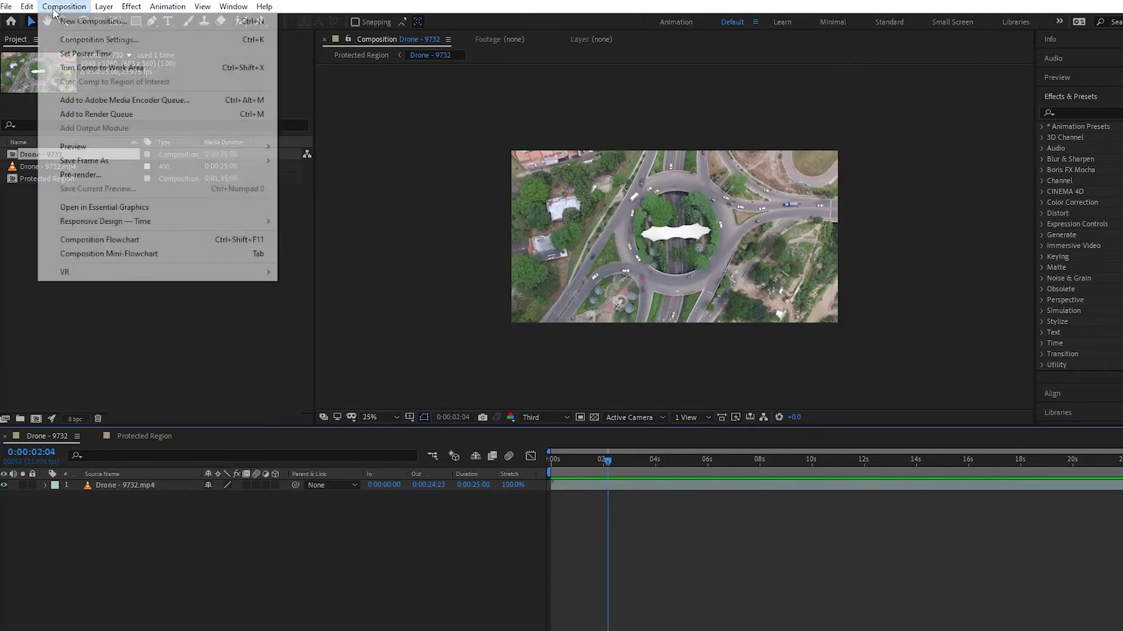
mouse_move(97, 225)
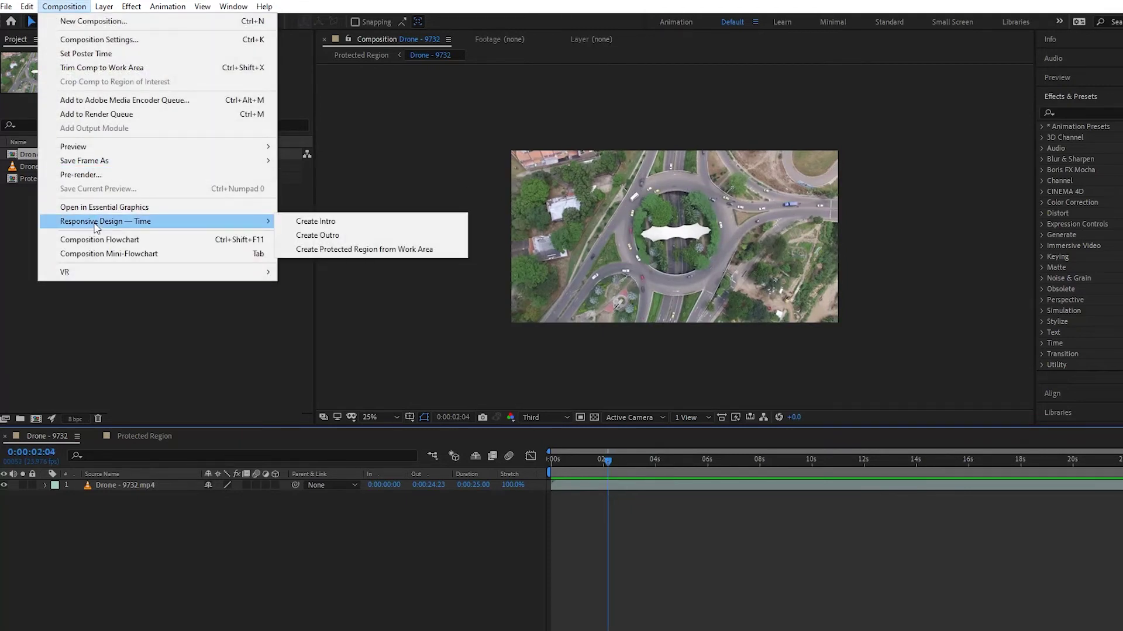
left_click(344, 223)
- Create an outro region at the end of the Drone - 9732 comp
left_click(577, 462)
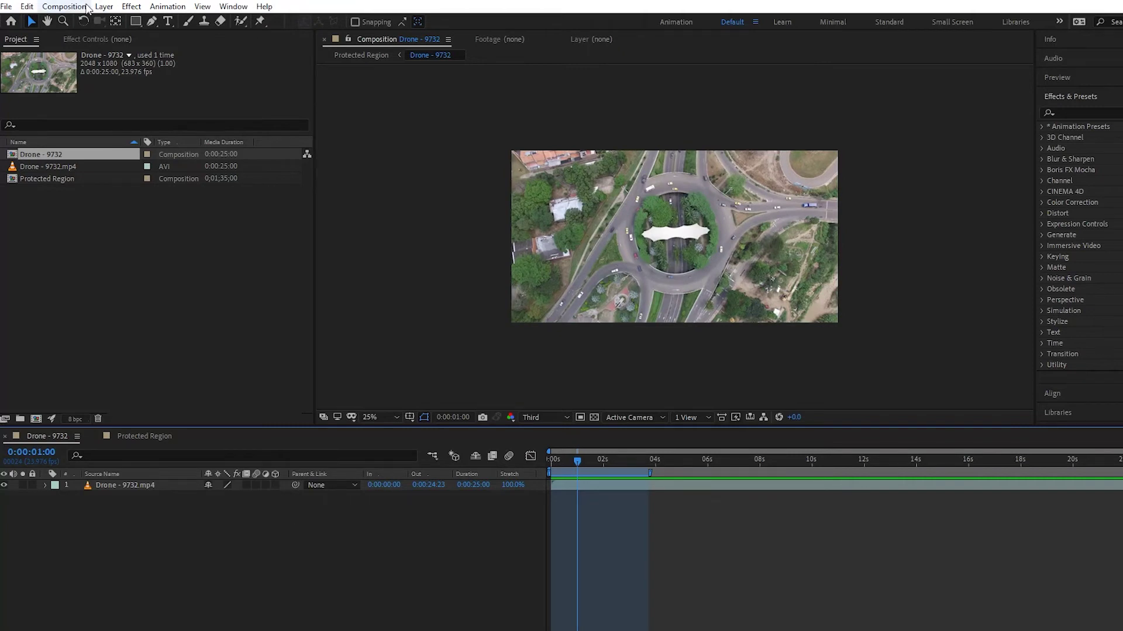
left_click(65, 7)
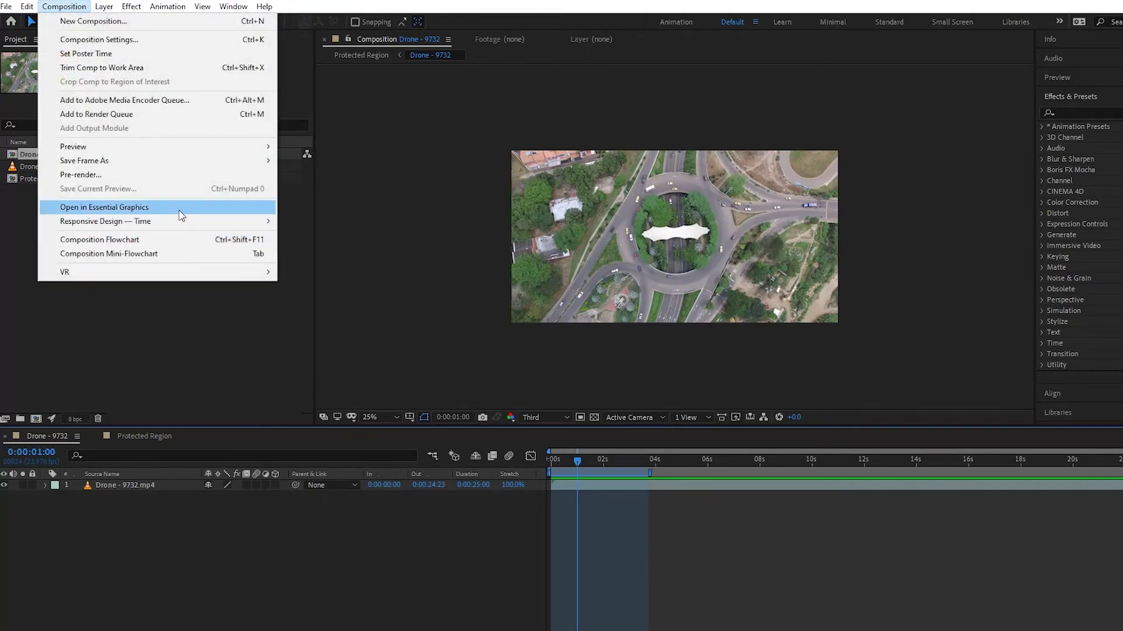
mouse_move(177, 227)
left_click(328, 235)
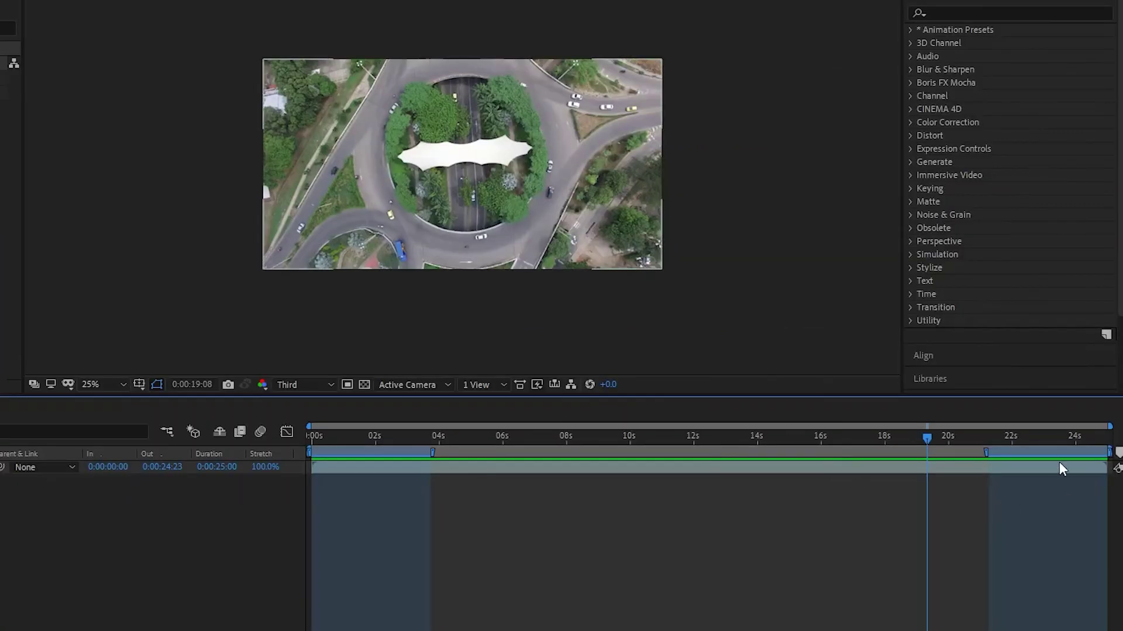
left_click(1122, 465)
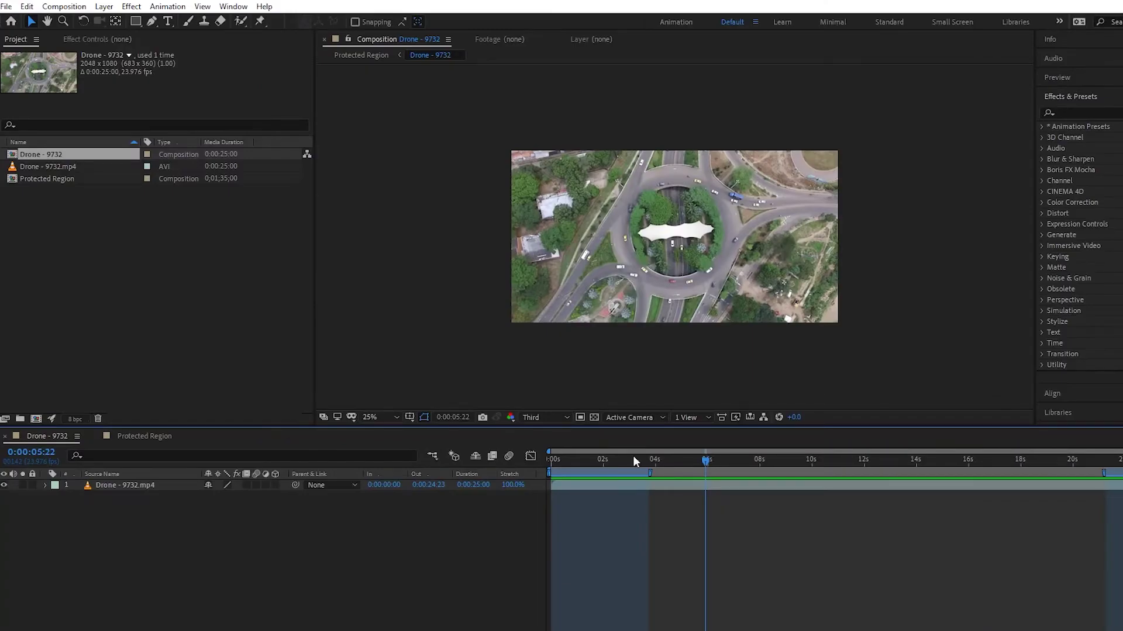
- Replace the nested layer in Protected Region with Drone - 9732 and stretch it to 146%
left_click(127, 438)
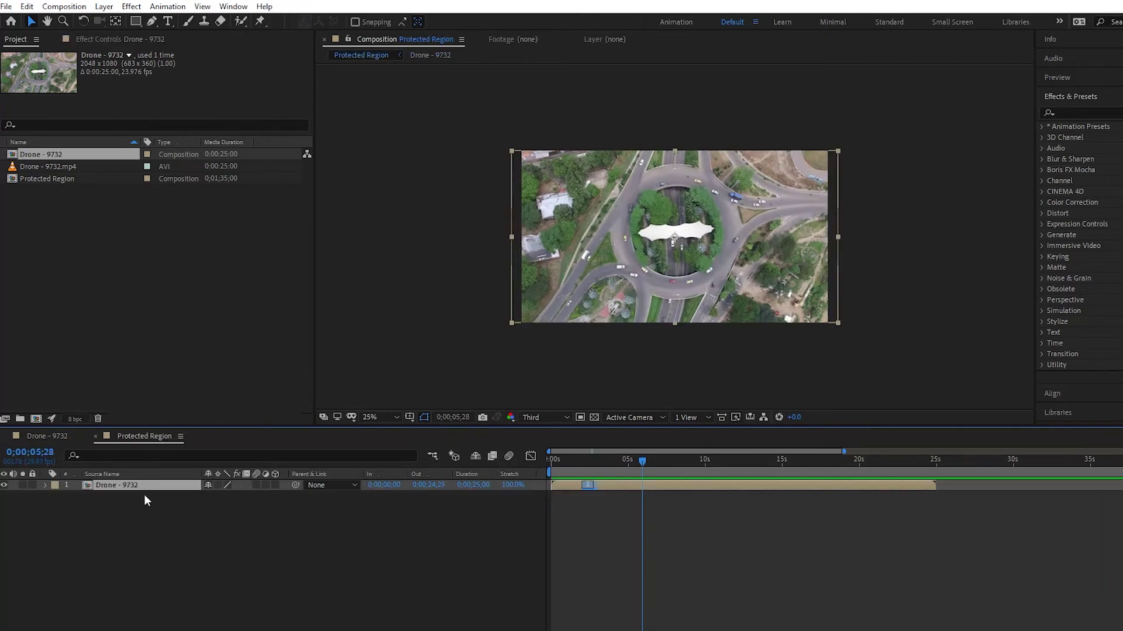
key("Delete")
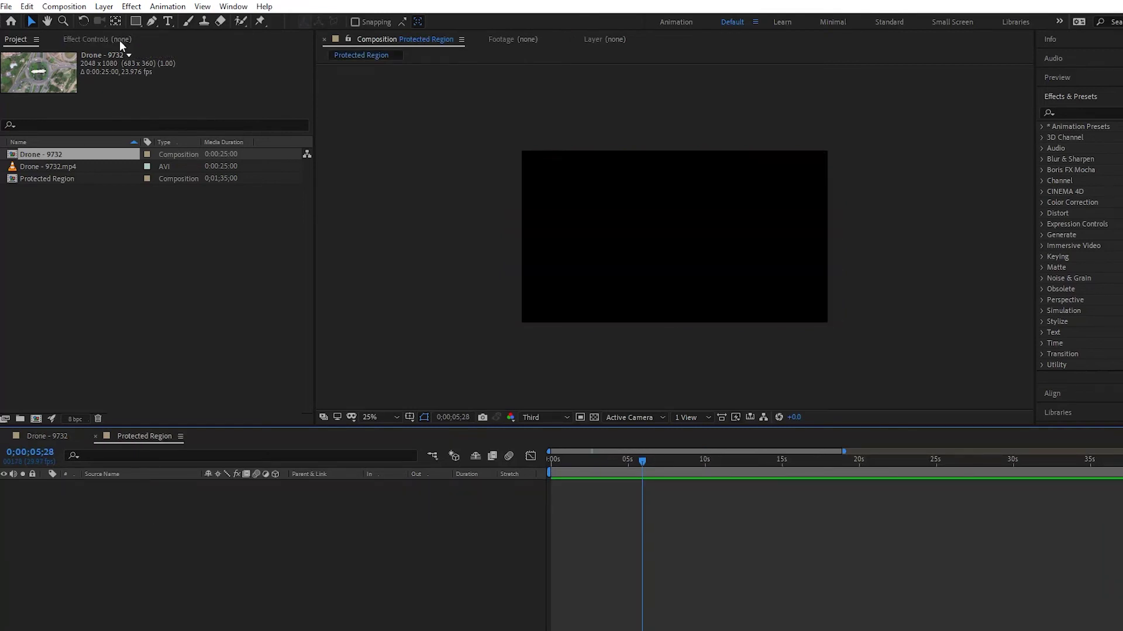
left_click_drag(62, 156, 116, 491)
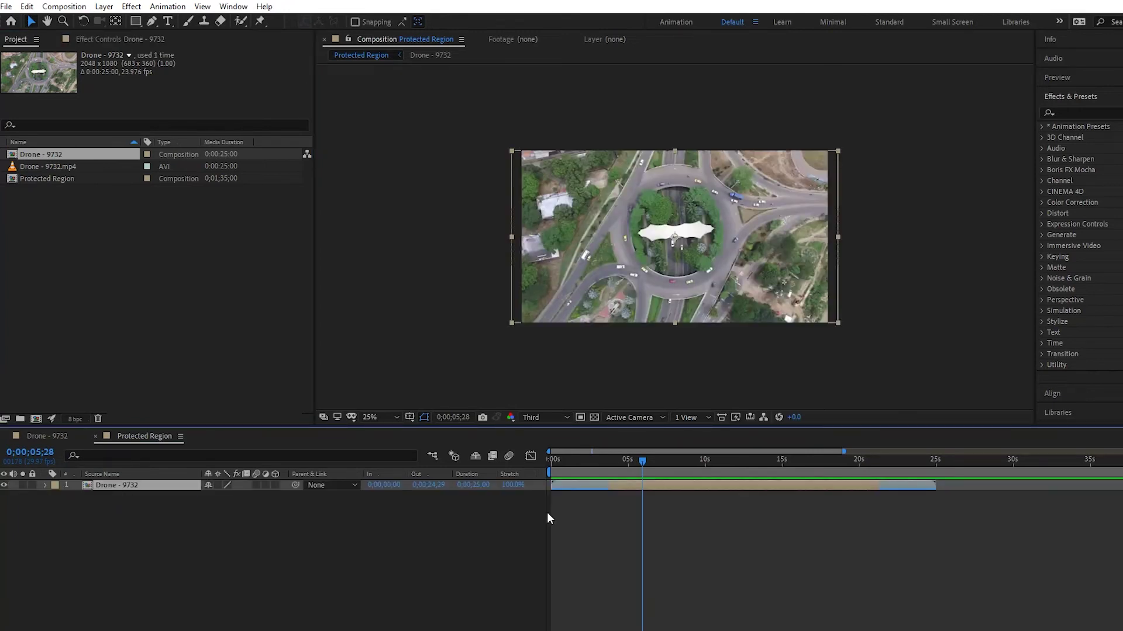
left_click_drag(590, 461, 660, 465)
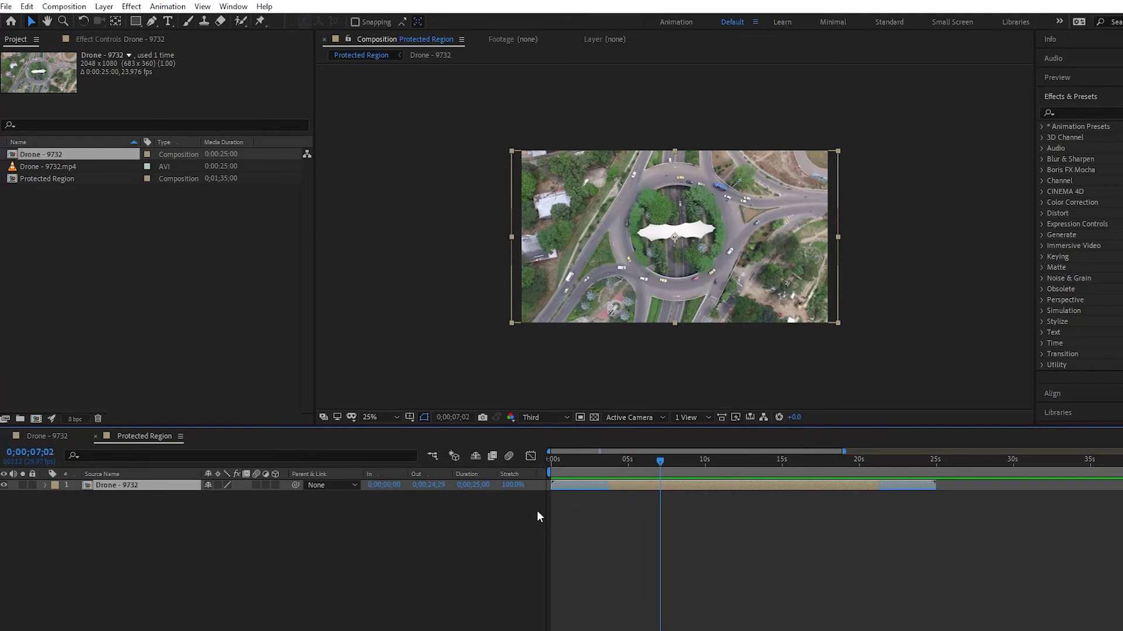
left_click_drag(508, 488, 539, 489)
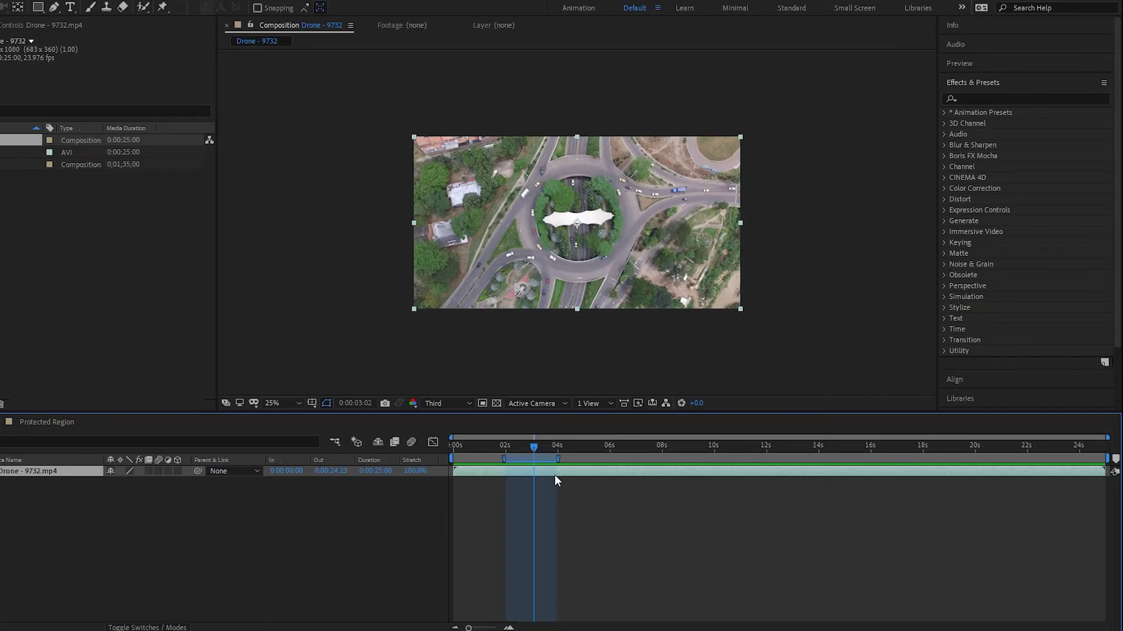
- Delete the protected-region marker and add comp marker 1 at 0:00:02:00 with Shift+1
right_click(558, 459)
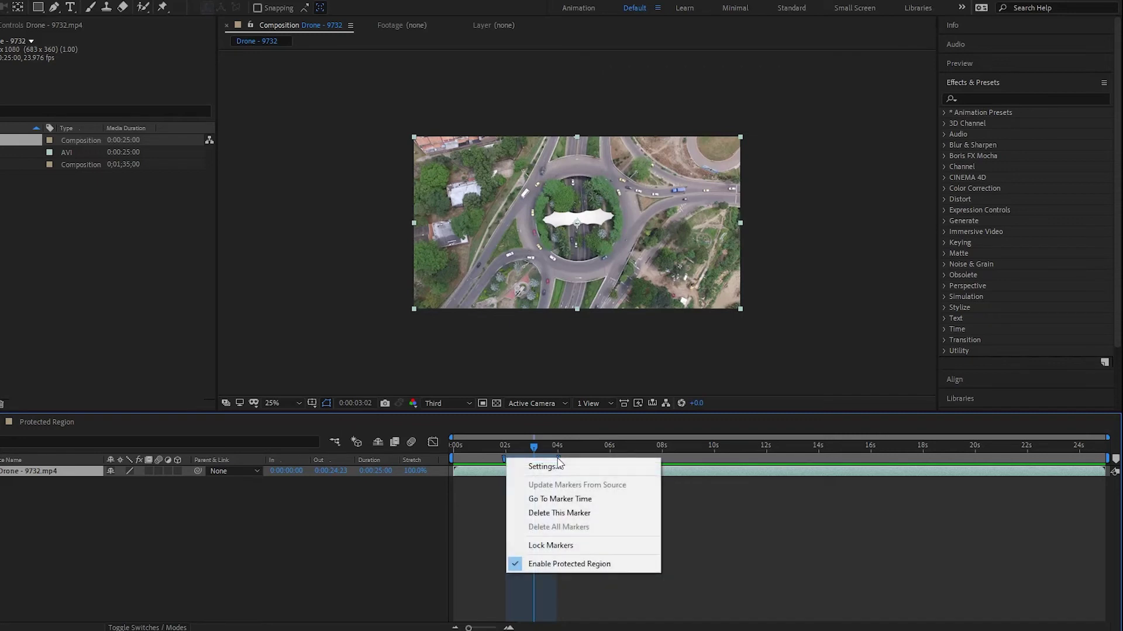
left_click(559, 513)
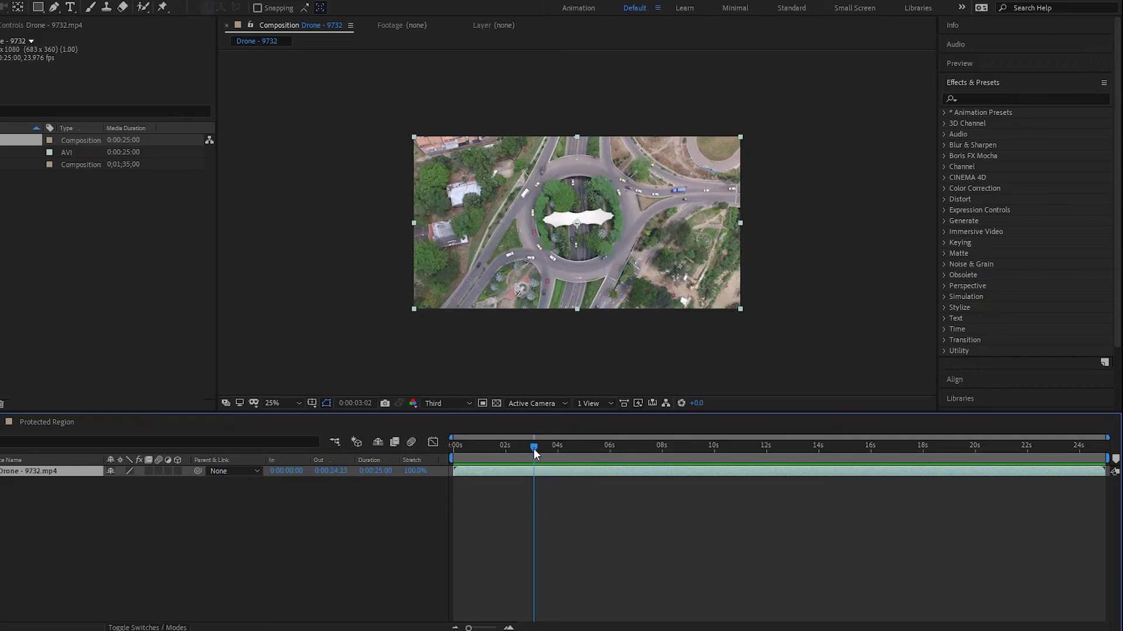
left_click_drag(535, 447, 507, 462)
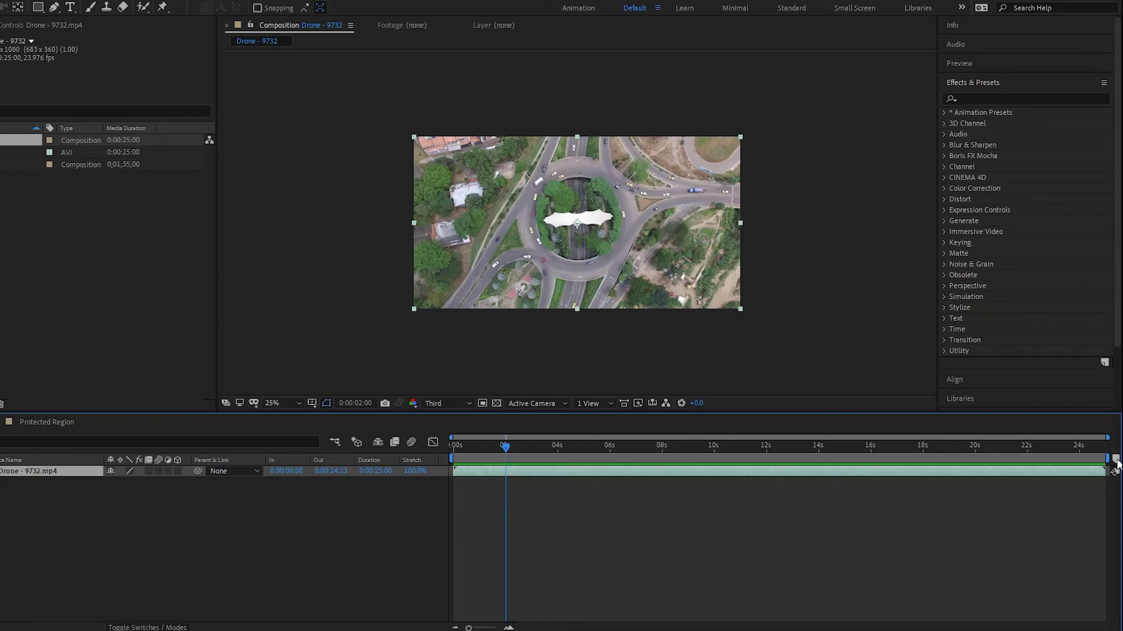
left_click_drag(1115, 462, 507, 458)
key("ctrl+z")
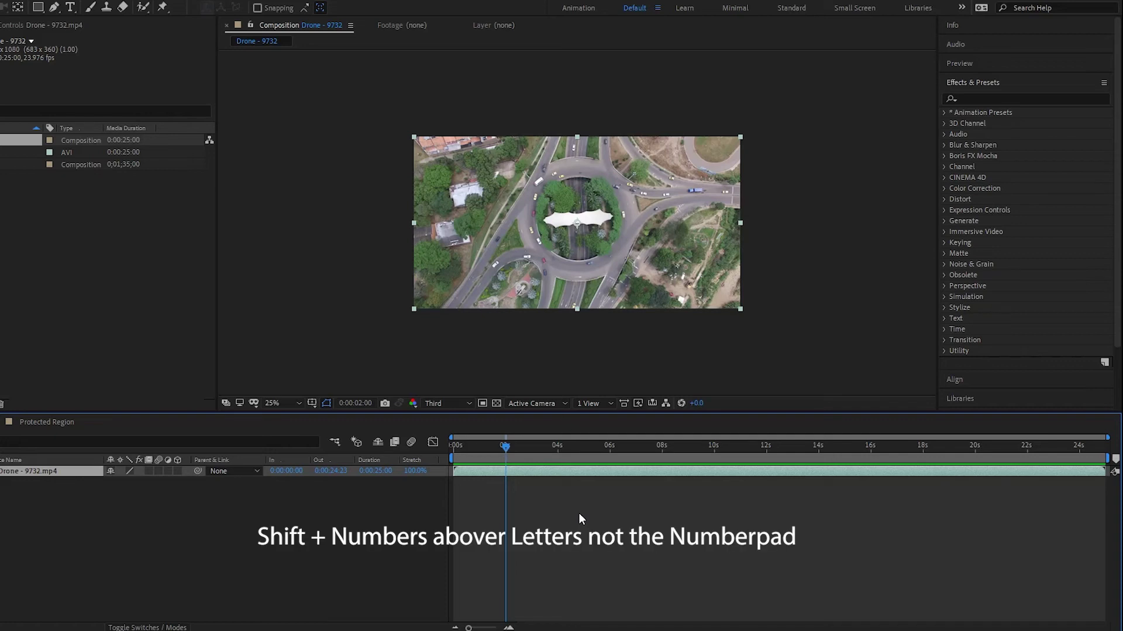
key("shift+1")
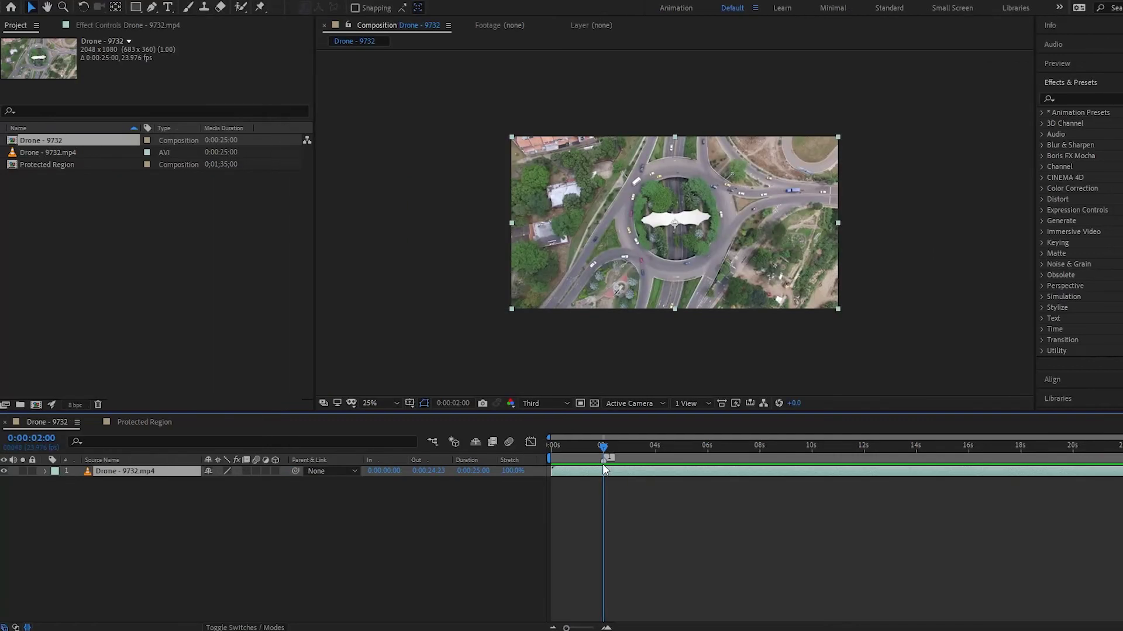
- Make marker 1 a protected region with a 0:00:01:00 duration
double_click(603, 461)
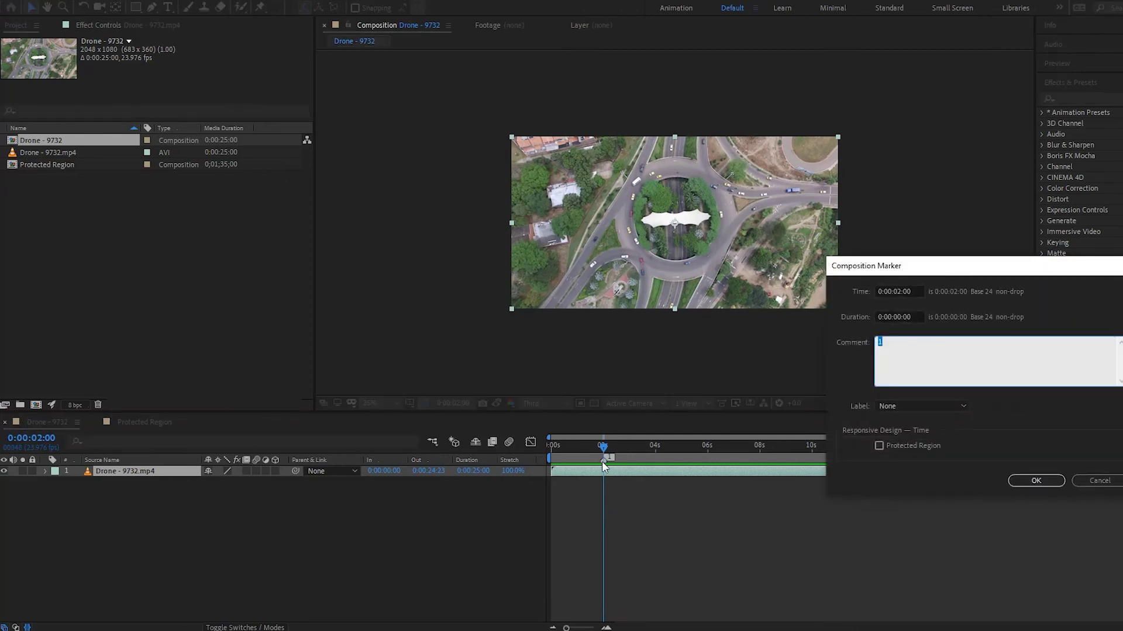
mouse_move(962, 269)
left_mouse_down()
mouse_move(526, 251)
mouse_move(561, 188)
mouse_move(576, 187)
left_mouse_up()
left_click(482, 364)
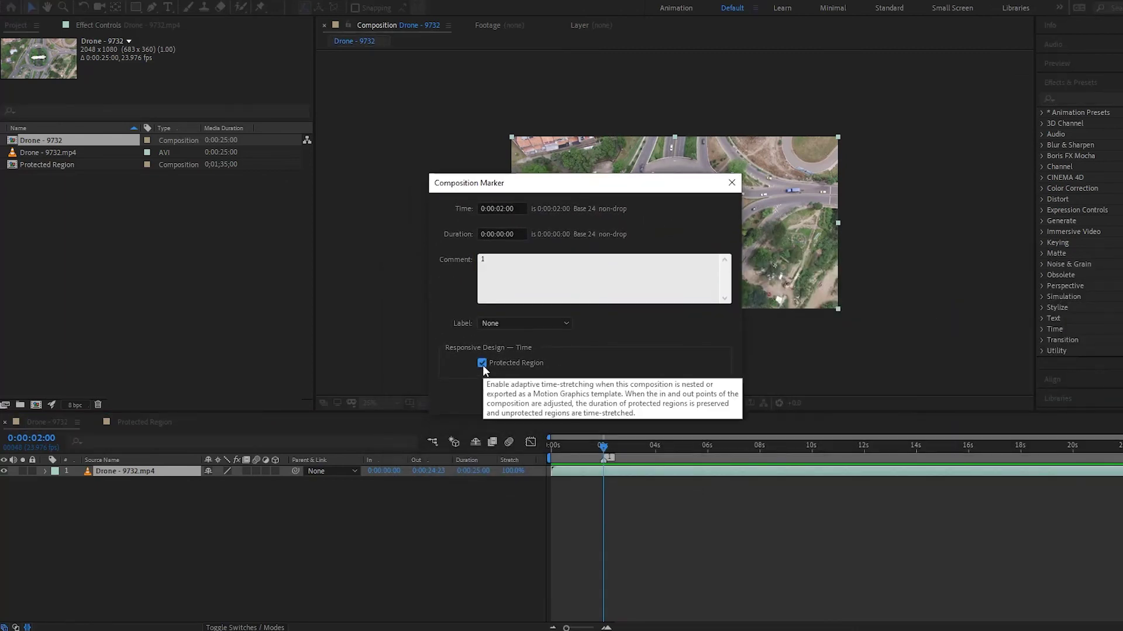
left_click_drag(512, 234, 496, 235)
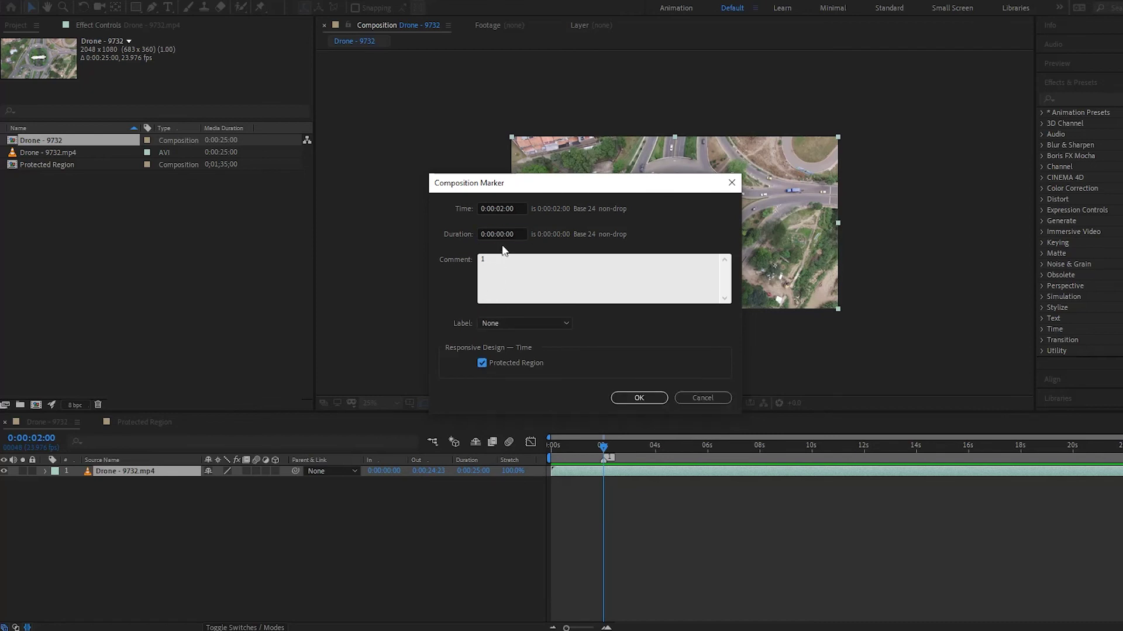
left_click(502, 234)
left_click(504, 234)
type("1")
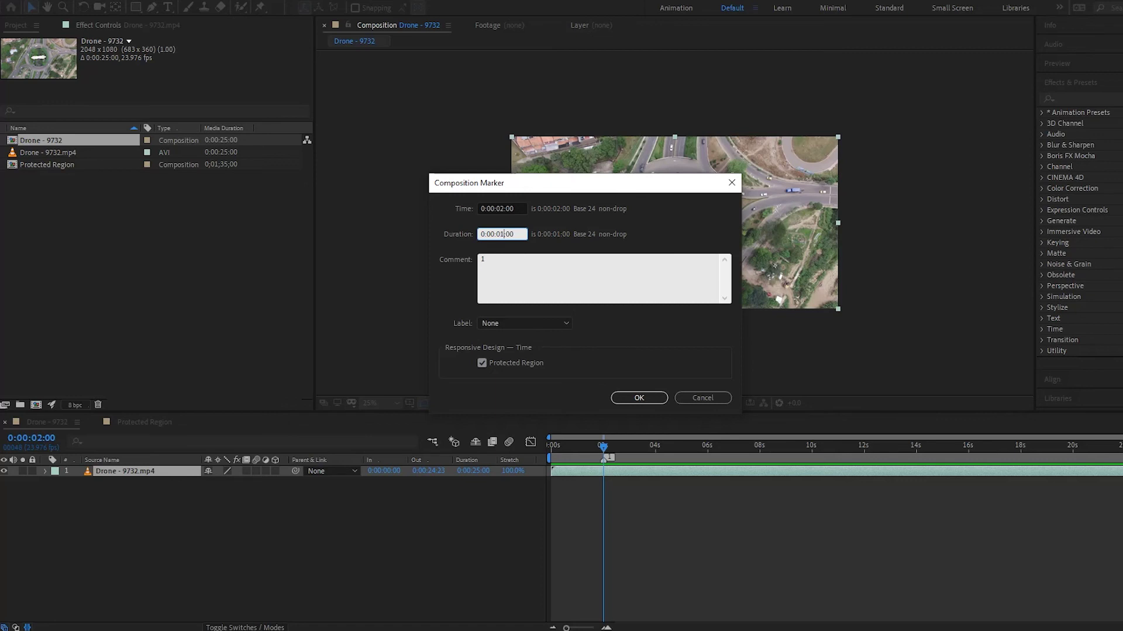
left_click(622, 400)
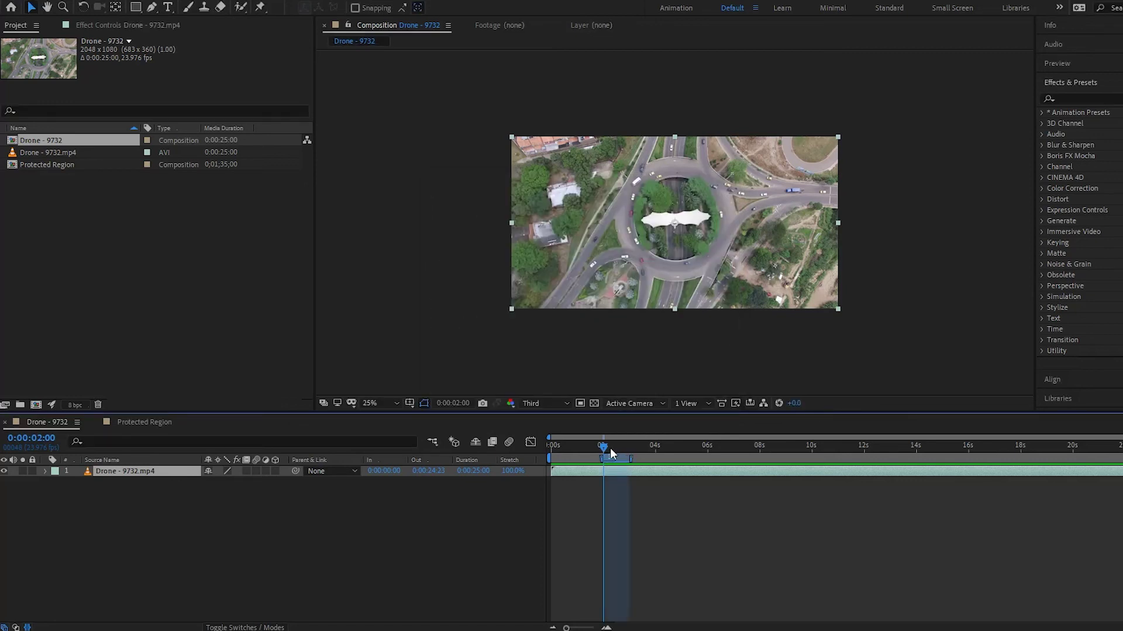
left_click_drag(610, 448, 623, 449)
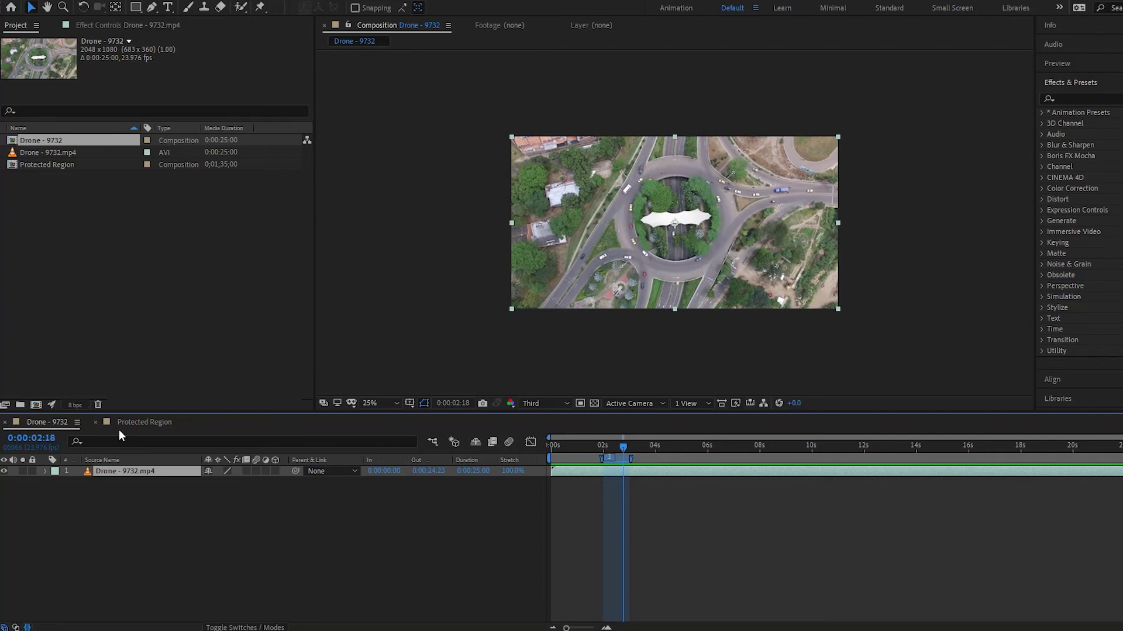
left_click(132, 422)
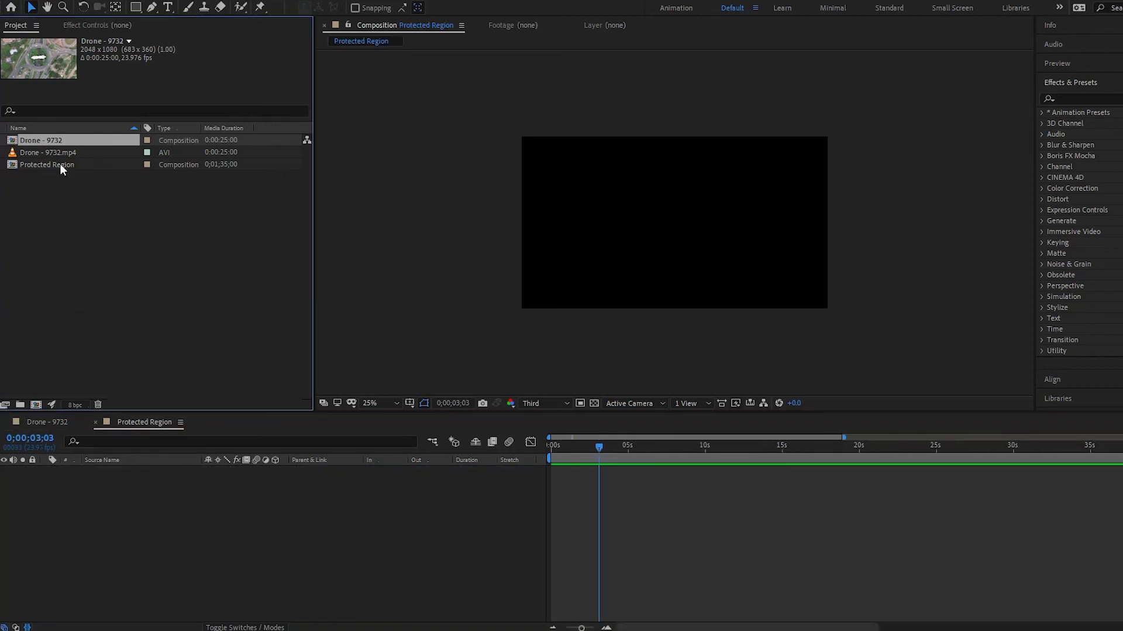
- Drag the Drone - 9732 comp from the Project panel into the Protected Region timeline
left_click_drag(51, 138, 161, 489)
mouse_move(598, 454)
left_mouse_down()
mouse_move(583, 455)
mouse_move(591, 460)
left_mouse_up()
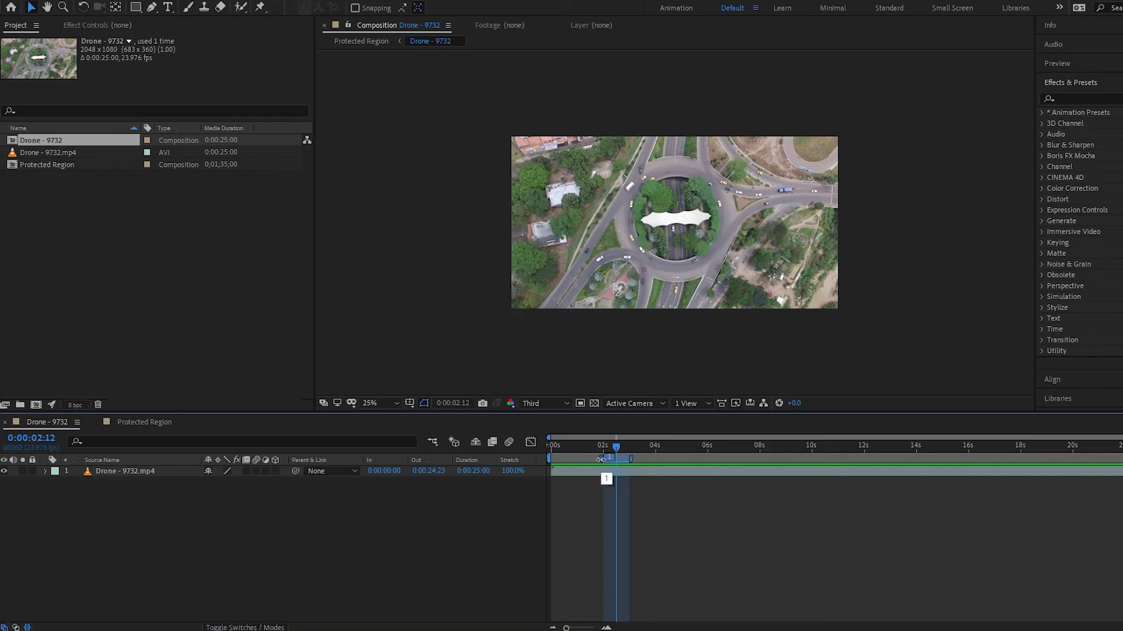
- Stretch marker 1's protected region in Drone - 9732 to run from 2 s to about 7 s
left_click_drag(601, 459, 640, 459)
key("ctrl+z")
left_click_drag(625, 447, 658, 454)
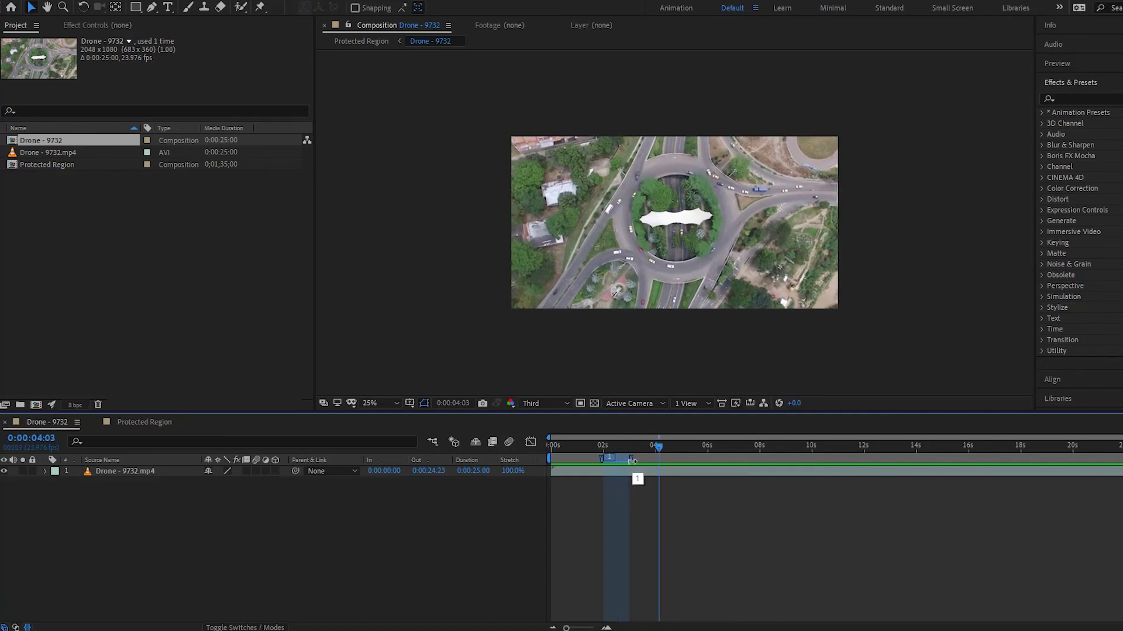
left_click_drag(631, 477, 737, 477)
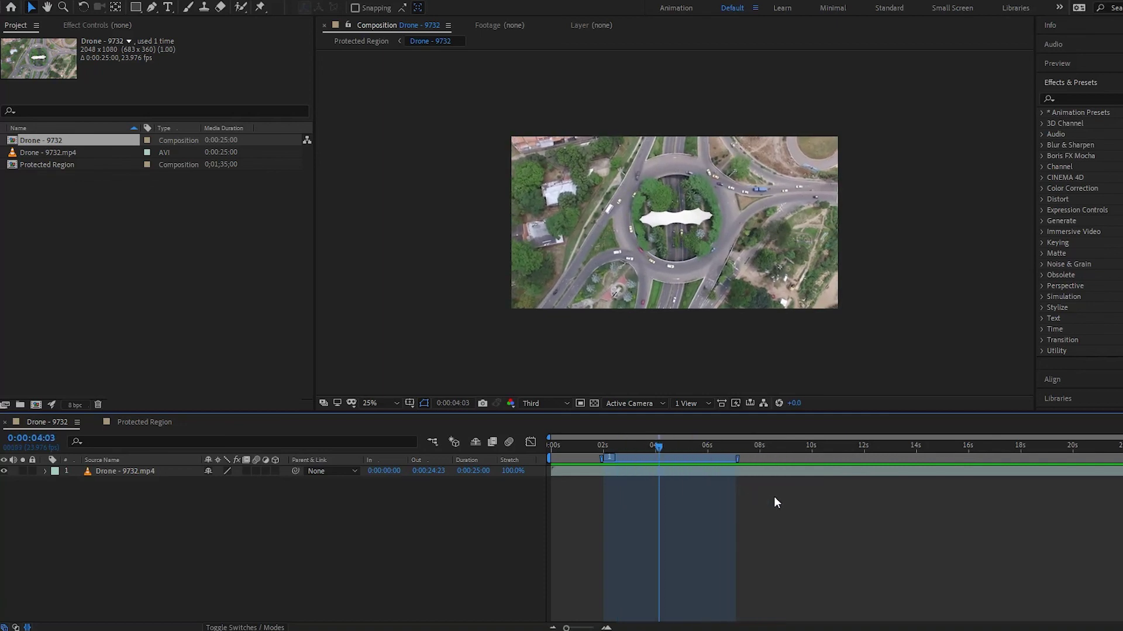